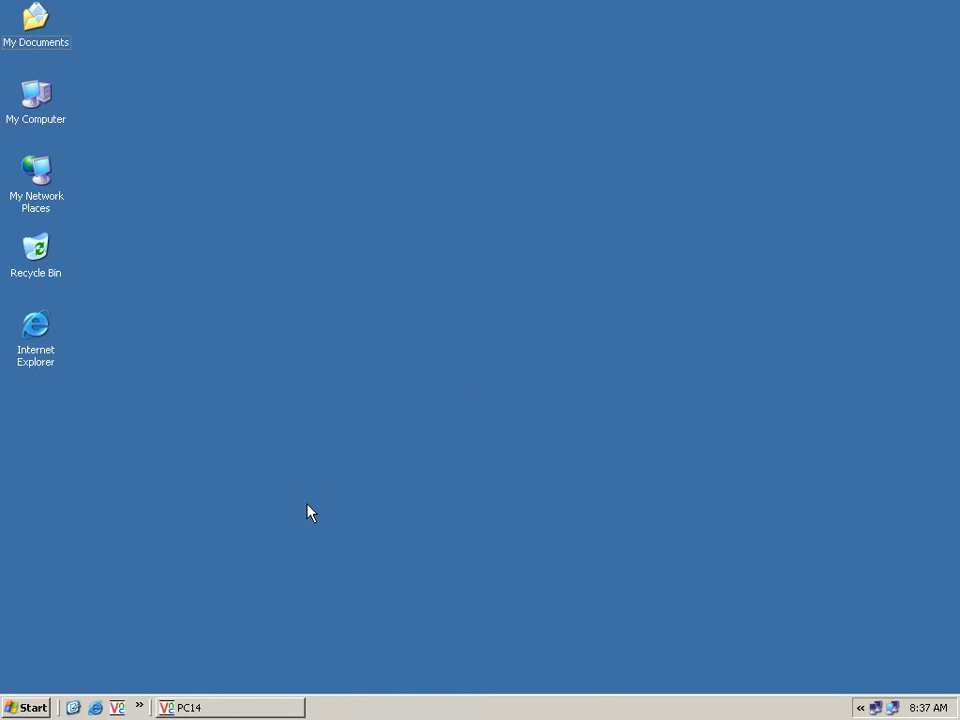
# Launch Active Directory Users and Computers and start a new user in the Store-users container.
pyautogui.click(30, 707)
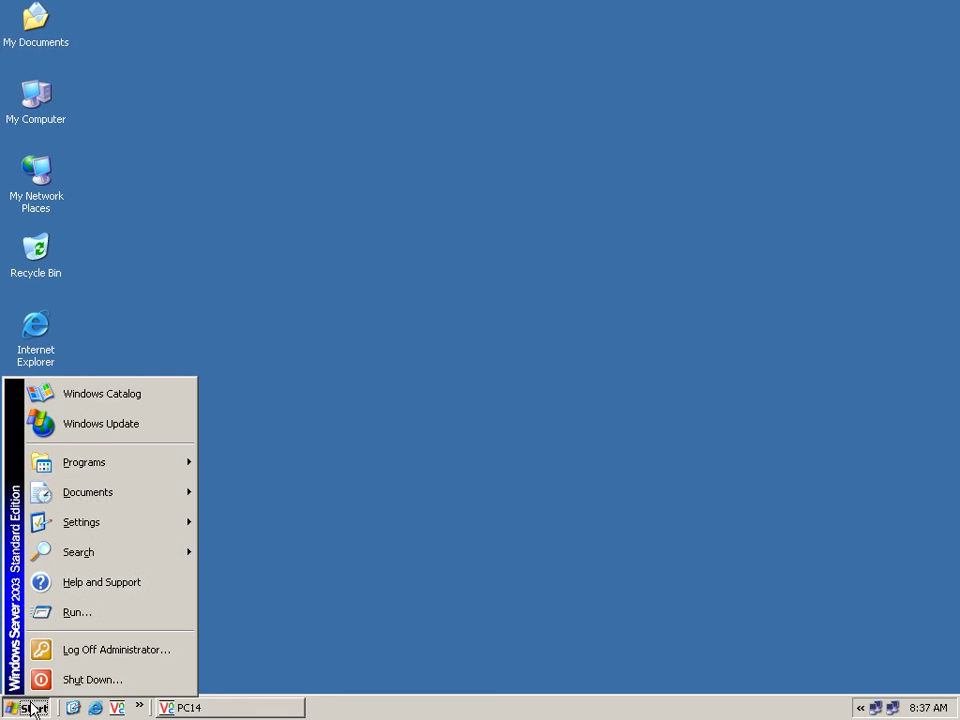
pyautogui.moveTo(146, 463)
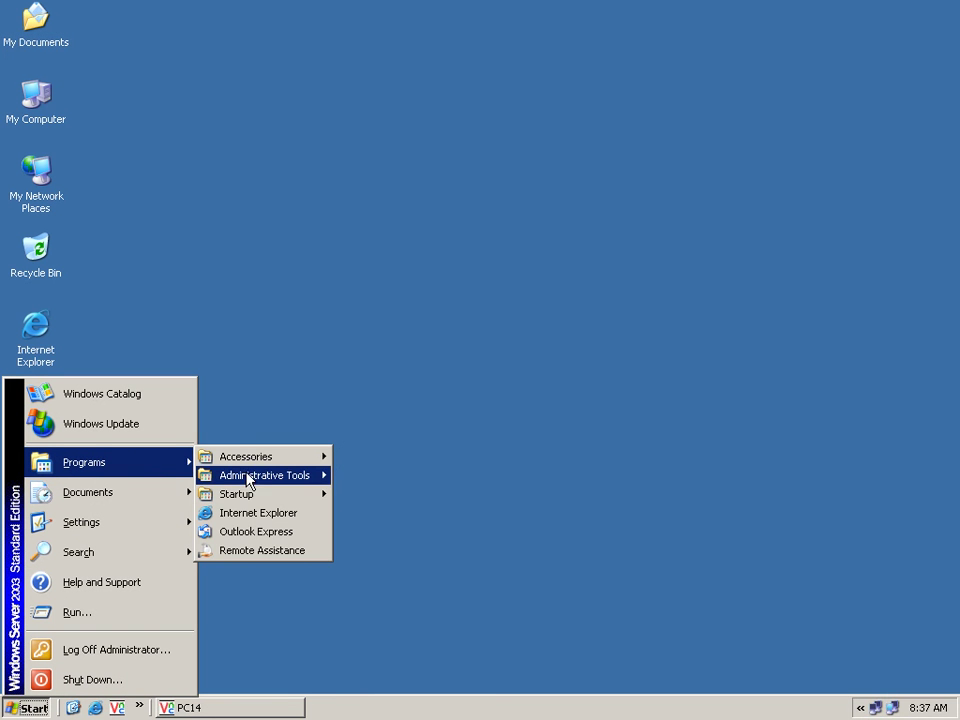
pyautogui.moveTo(271, 482)
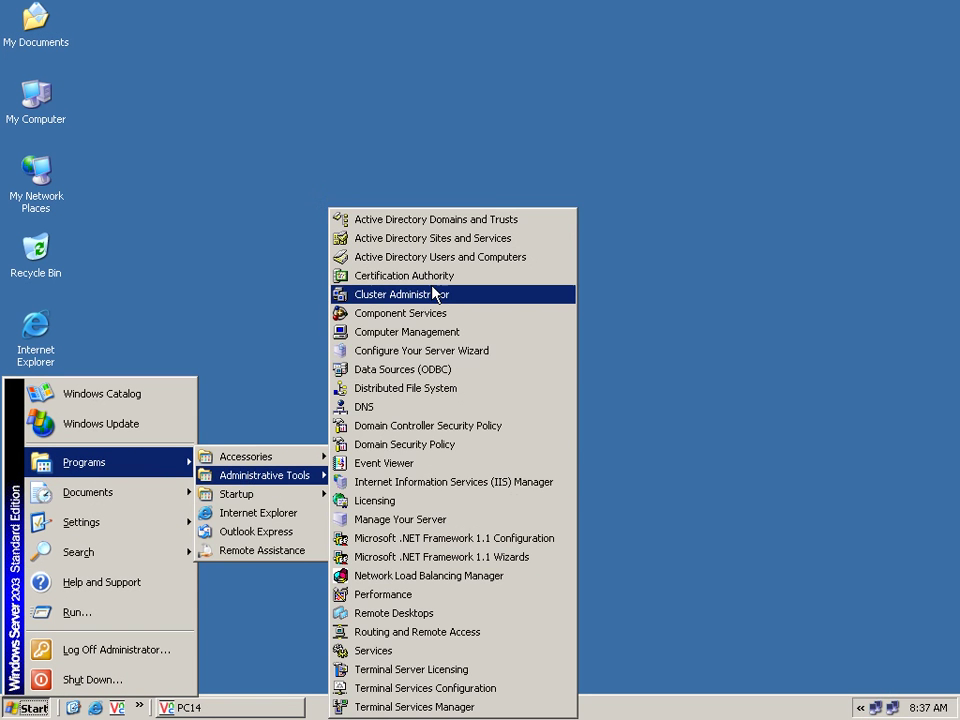
pyautogui.click(482, 260)
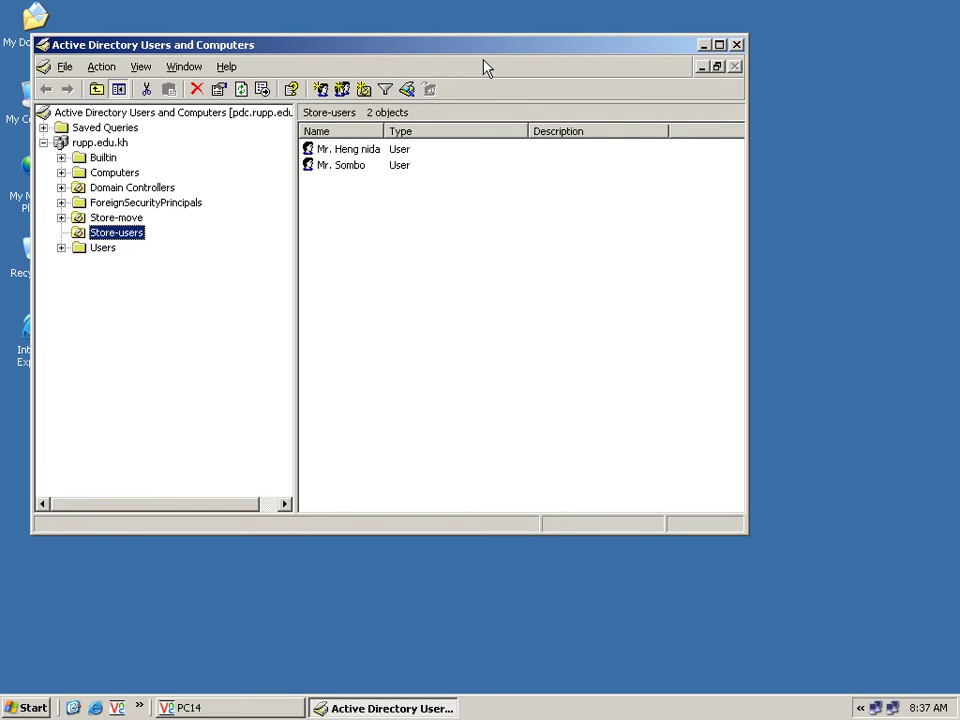
pyautogui.moveTo(486, 67); pyautogui.dragTo(486, 69)
pyautogui.click(478, 231)
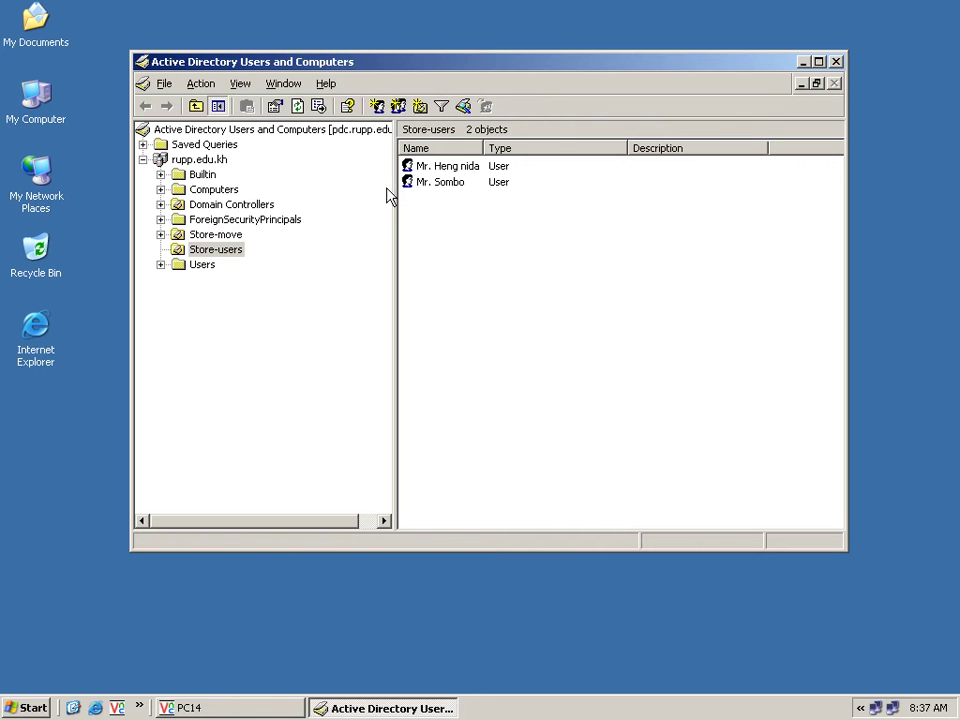
pyautogui.click(378, 106)
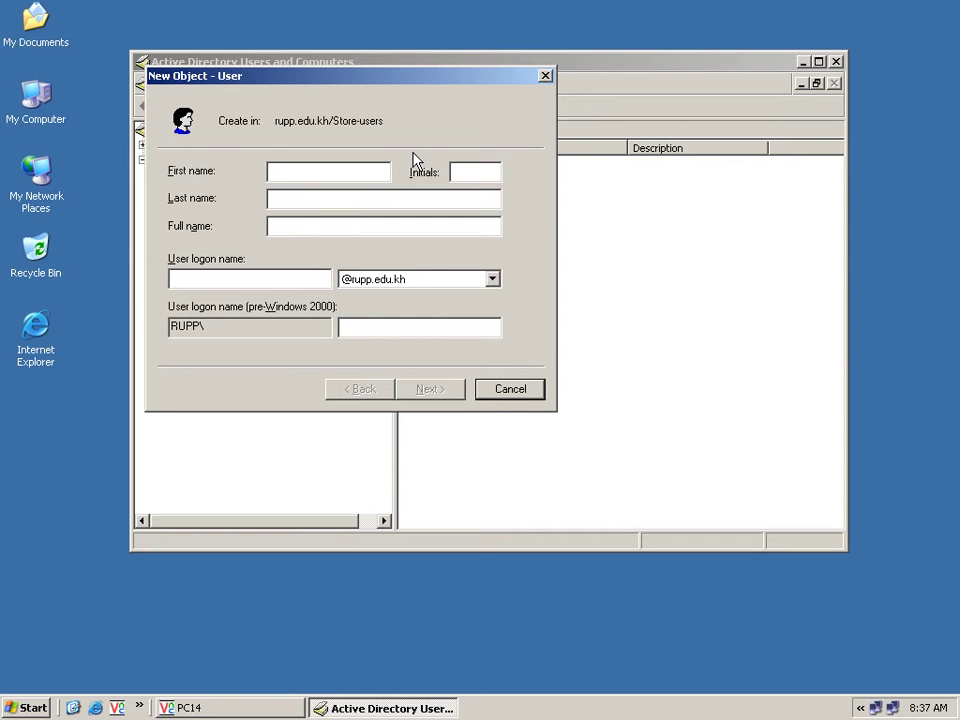
# Enter the new user's first name and logon name.
pyautogui.write('Mr. Long')
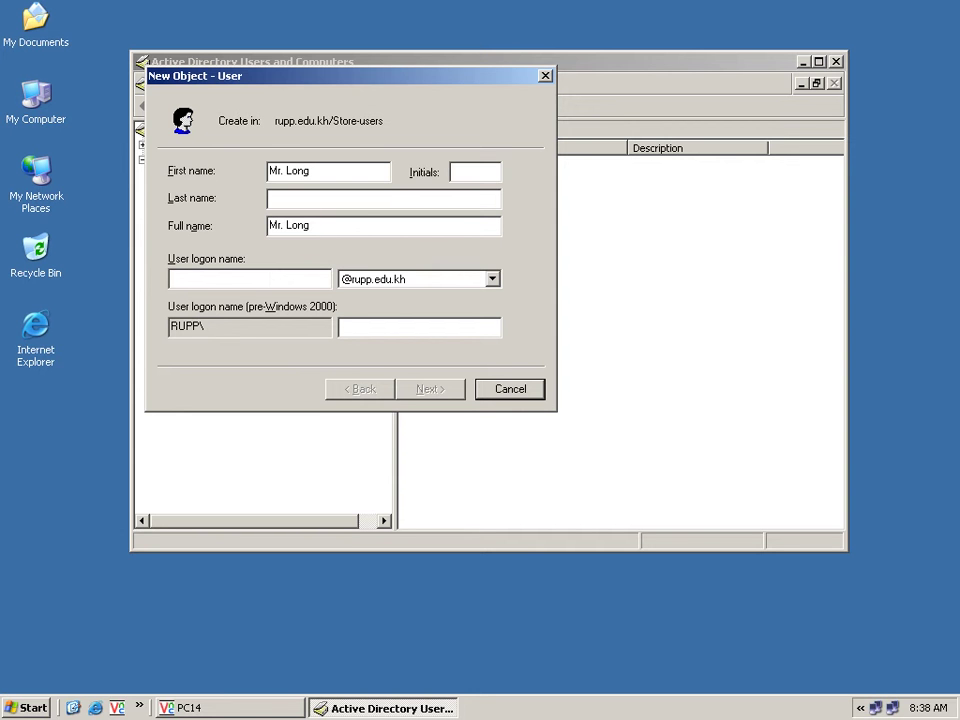
pyautogui.write('long')
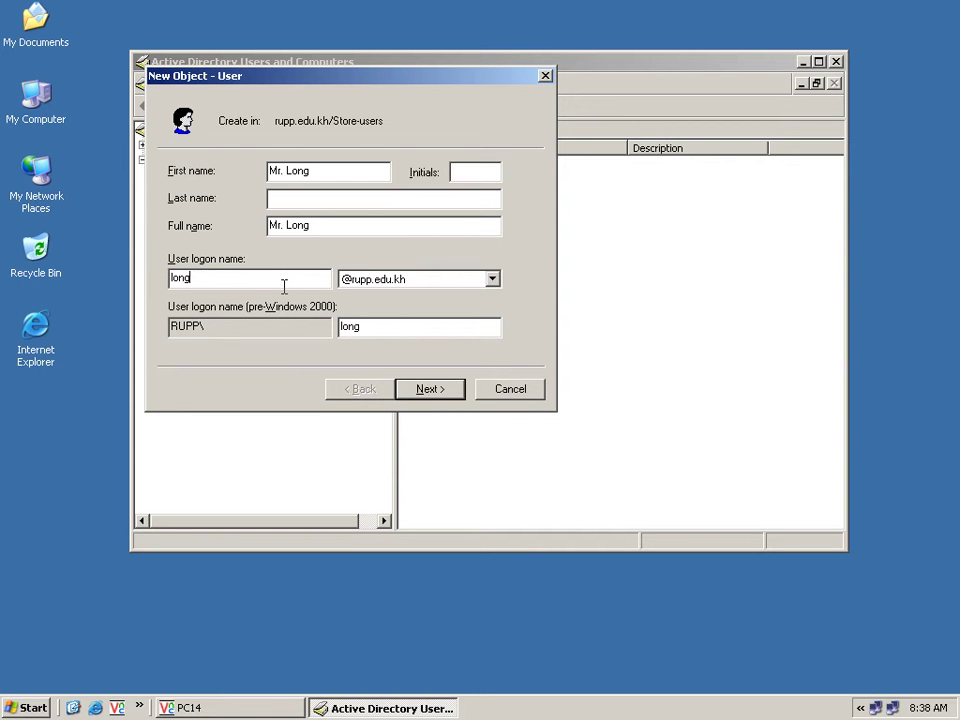
pyautogui.click(430, 389)
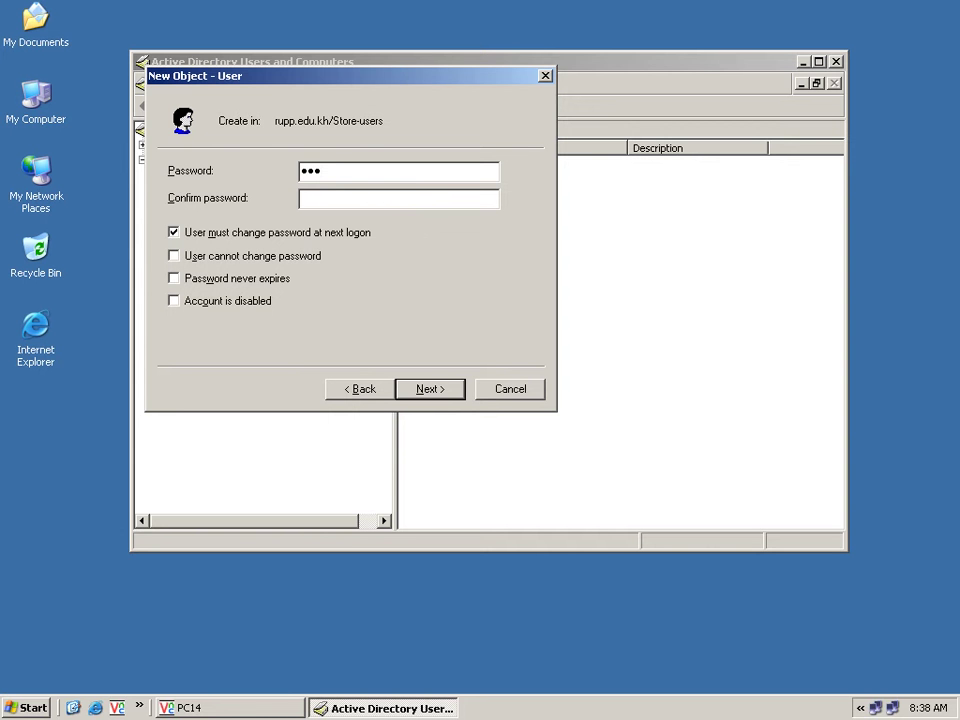
# Set the password to never expire and be unchangeable by the user, then finish creating the account.
pyautogui.write('123')
pyautogui.click(326, 236)
pyautogui.click(306, 256)
pyautogui.click(277, 283)
pyautogui.click(456, 398)
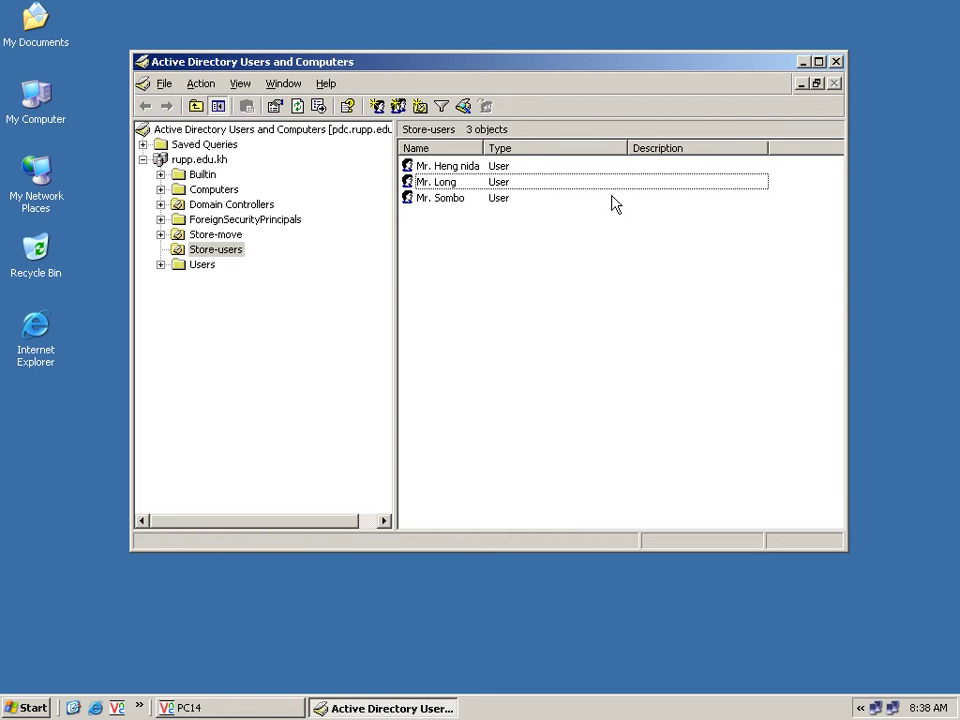
pyautogui.click(451, 200)
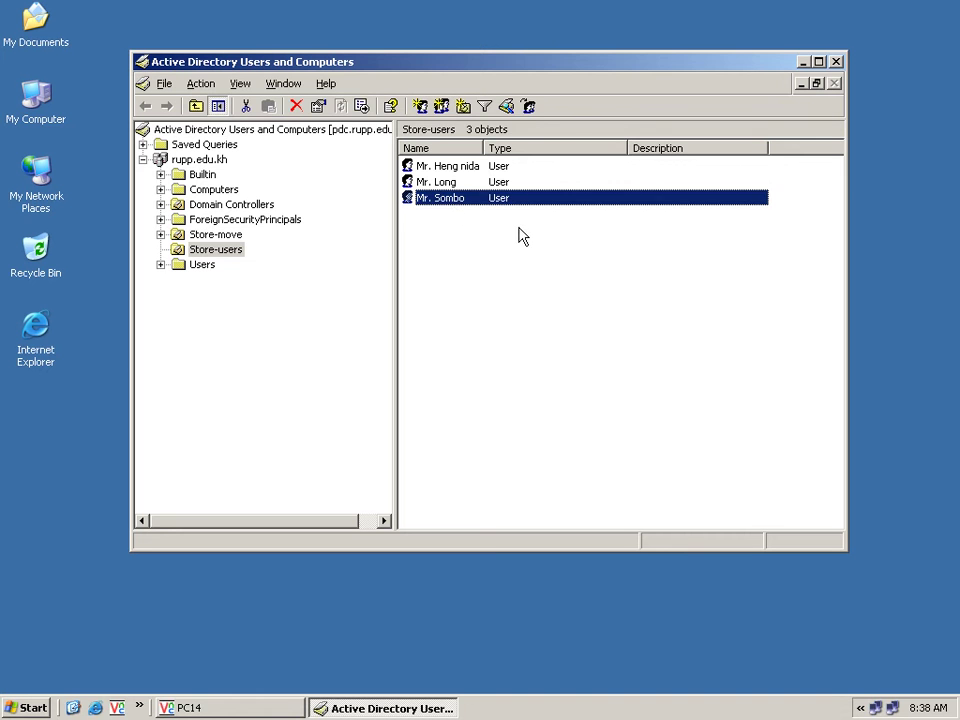
# Close the user console and explore DATA (D:) to the Store-profile folder.
pyautogui.click(598, 205)
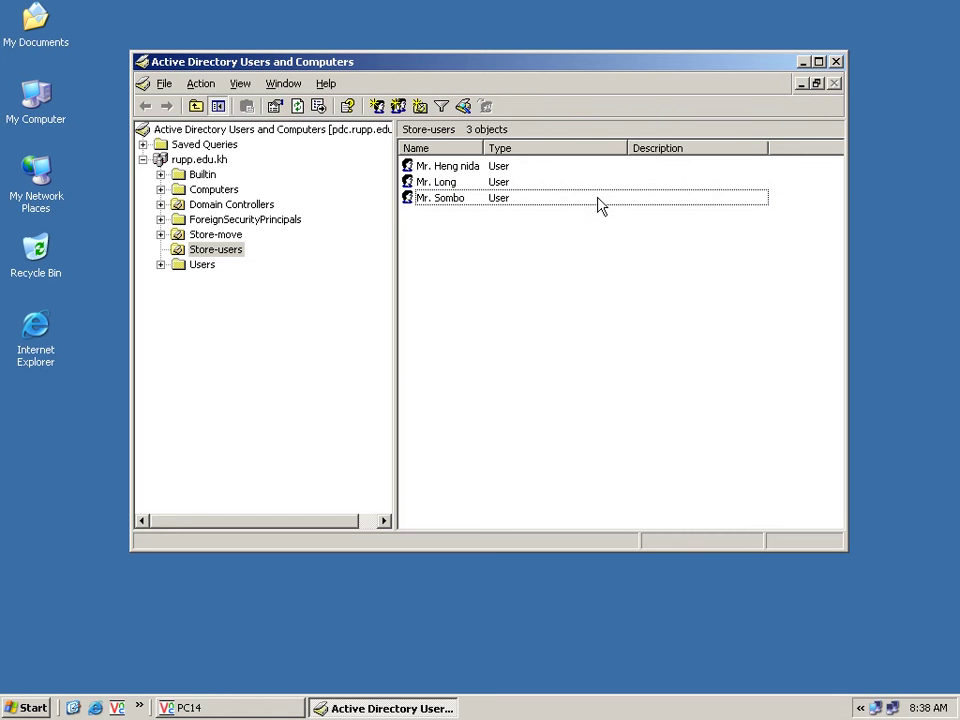
pyautogui.click(837, 62)
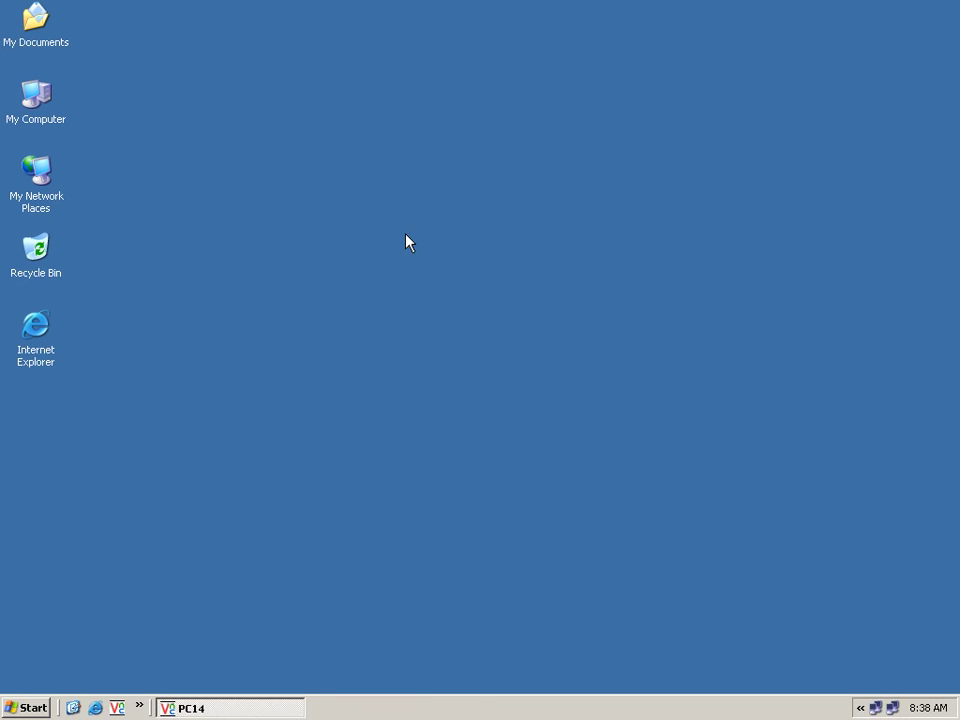
pyautogui.rightClick(56, 121)
pyautogui.click(140, 147)
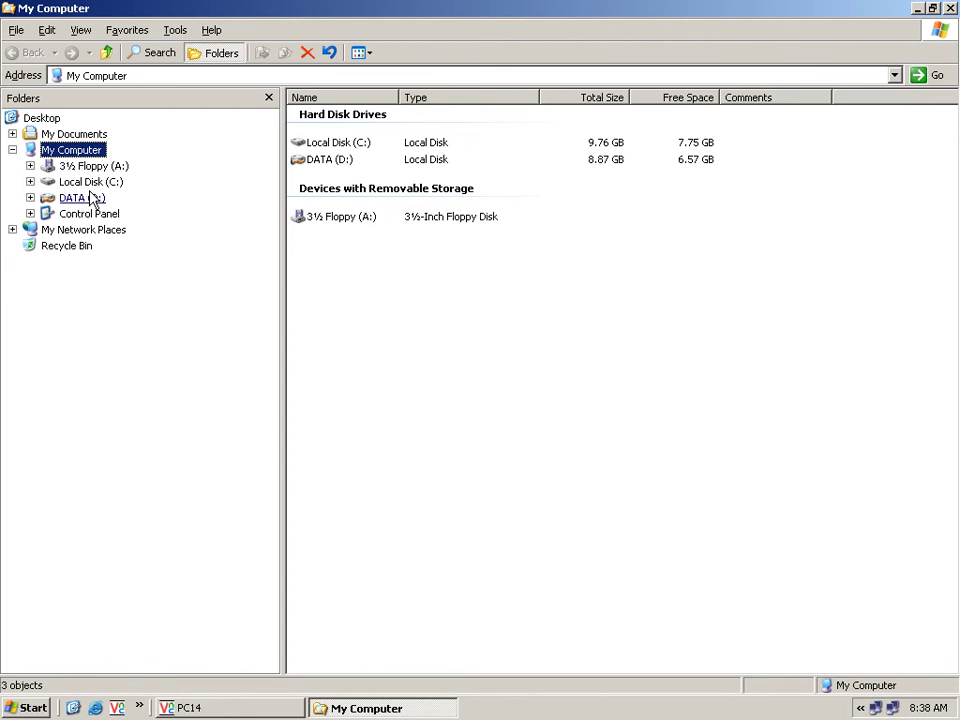
pyautogui.click(75, 198)
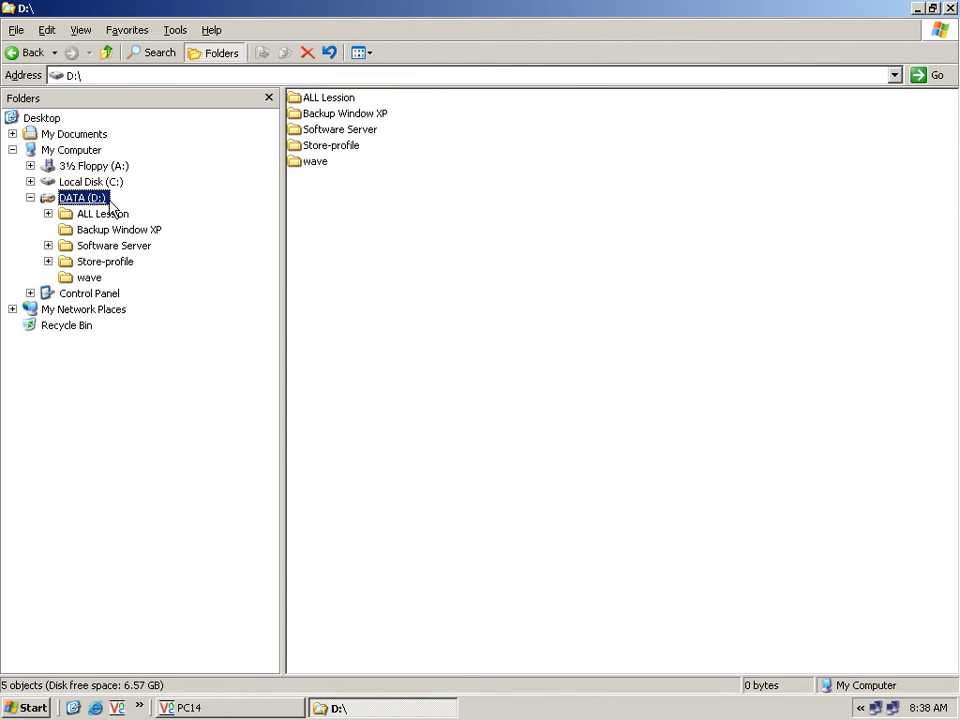
pyautogui.click(105, 262)
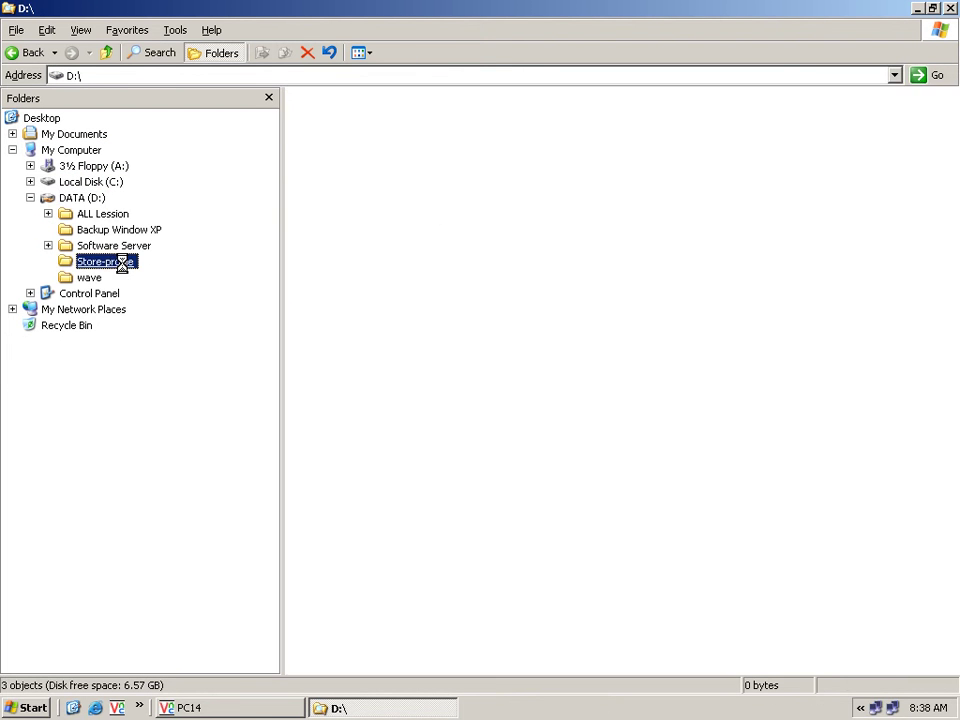
# Create a new folder named 'Long' in Store-profile.
pyautogui.click(454, 326)
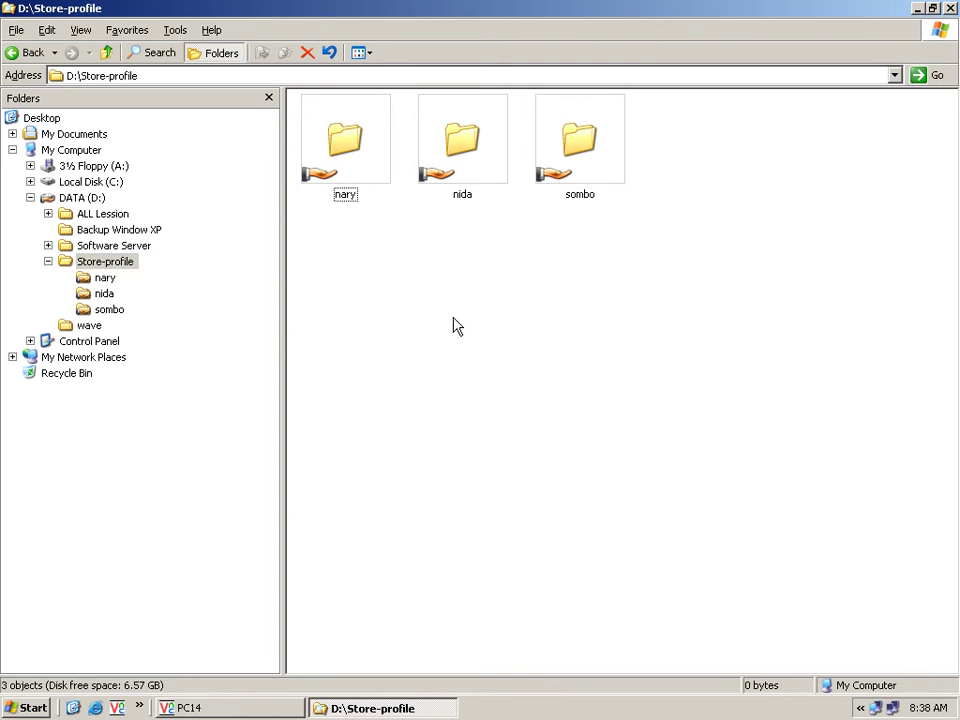
pyautogui.rightClick(451, 320)
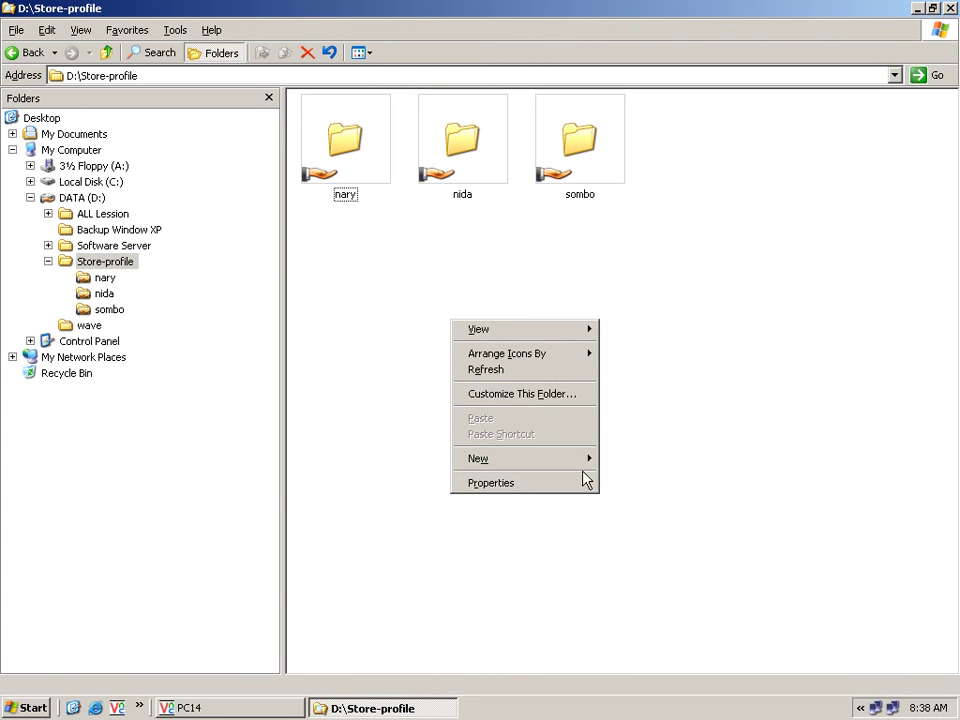
pyautogui.moveTo(583, 461)
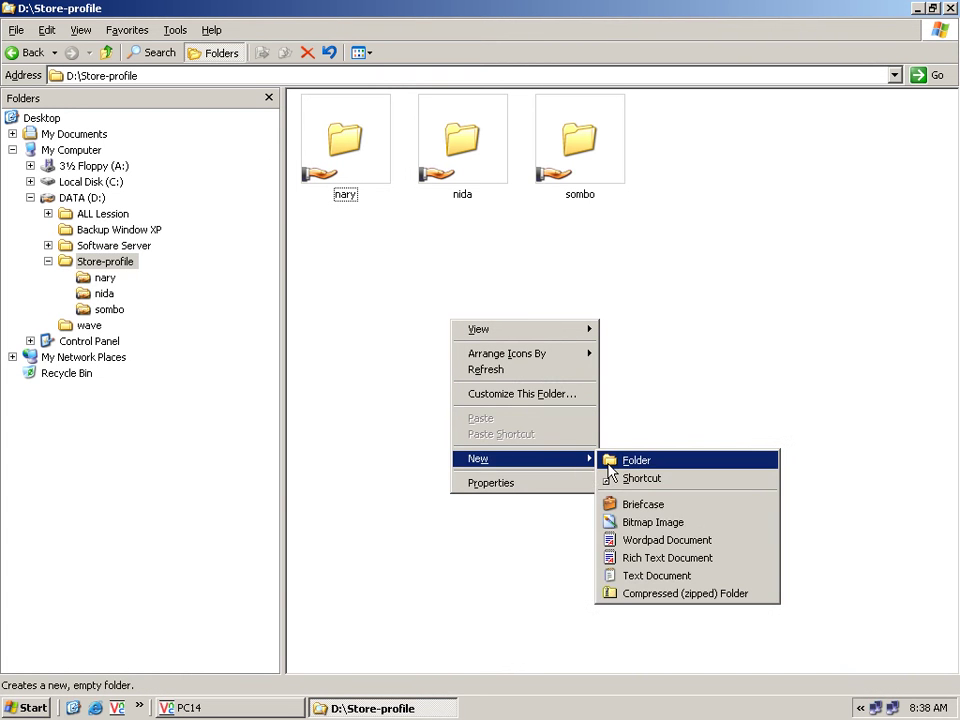
pyautogui.click(608, 465)
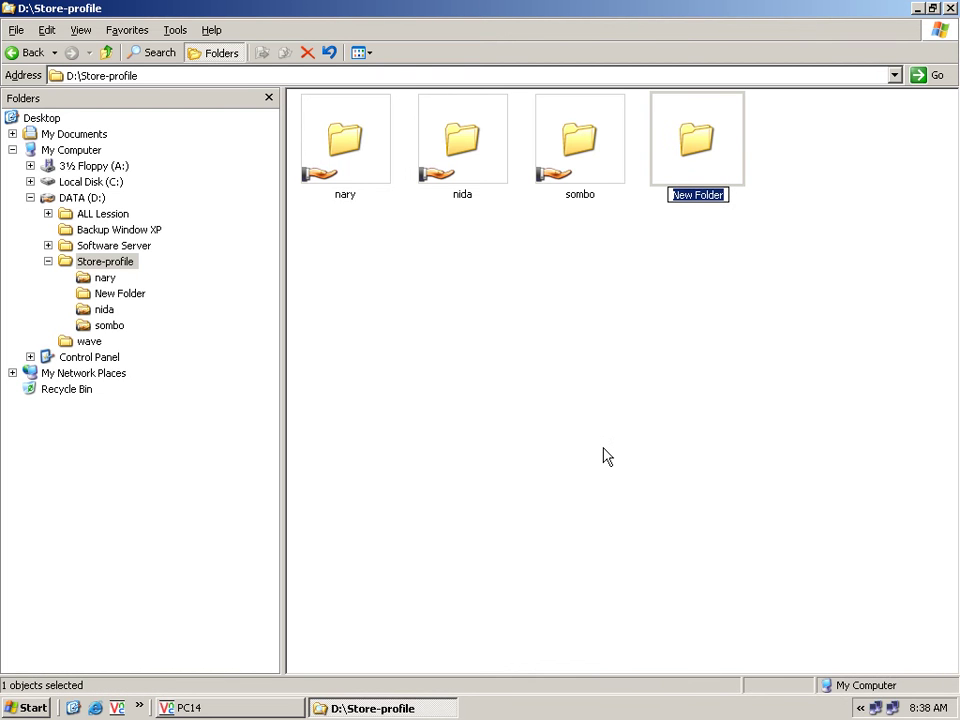
pyautogui.write('Long')
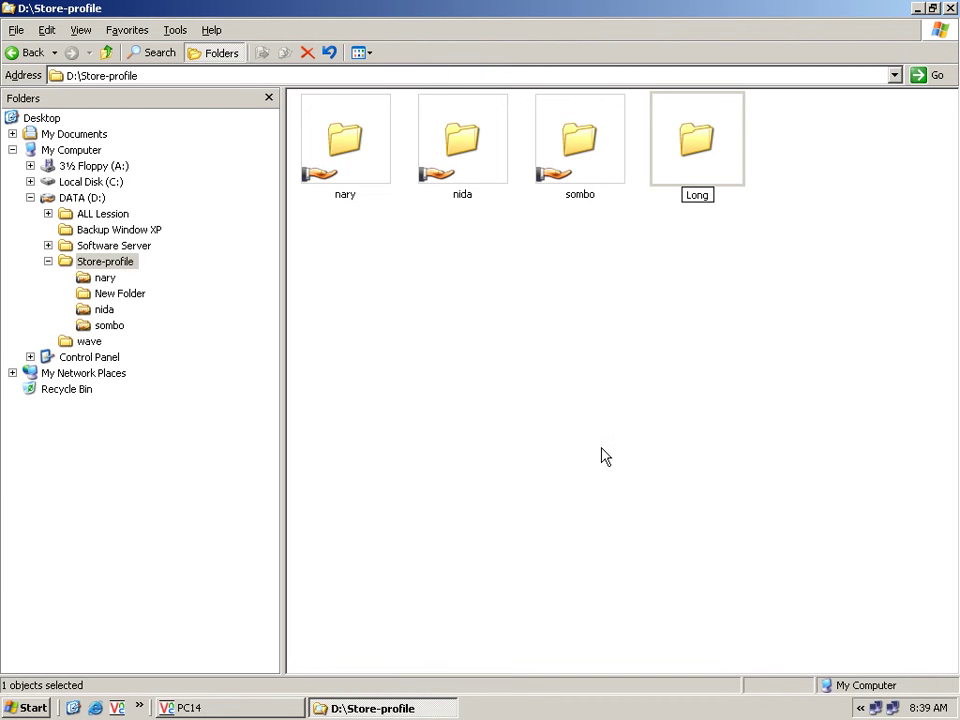
pyautogui.press('Return')
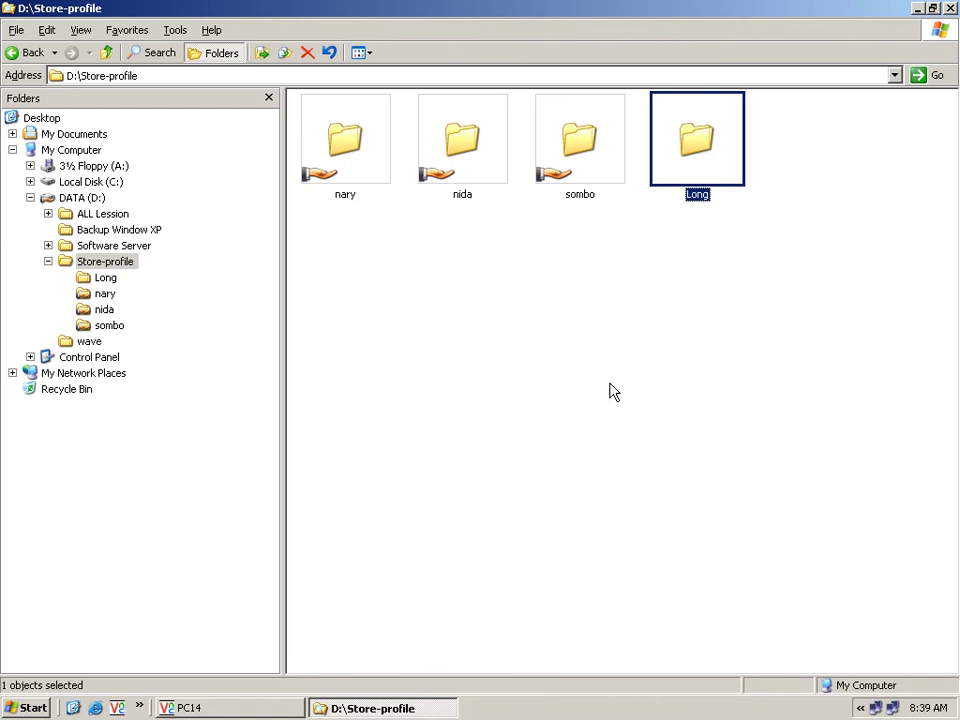
# Share the Long folder on the network and bring up its share permissions.
pyautogui.rightClick(694, 161)
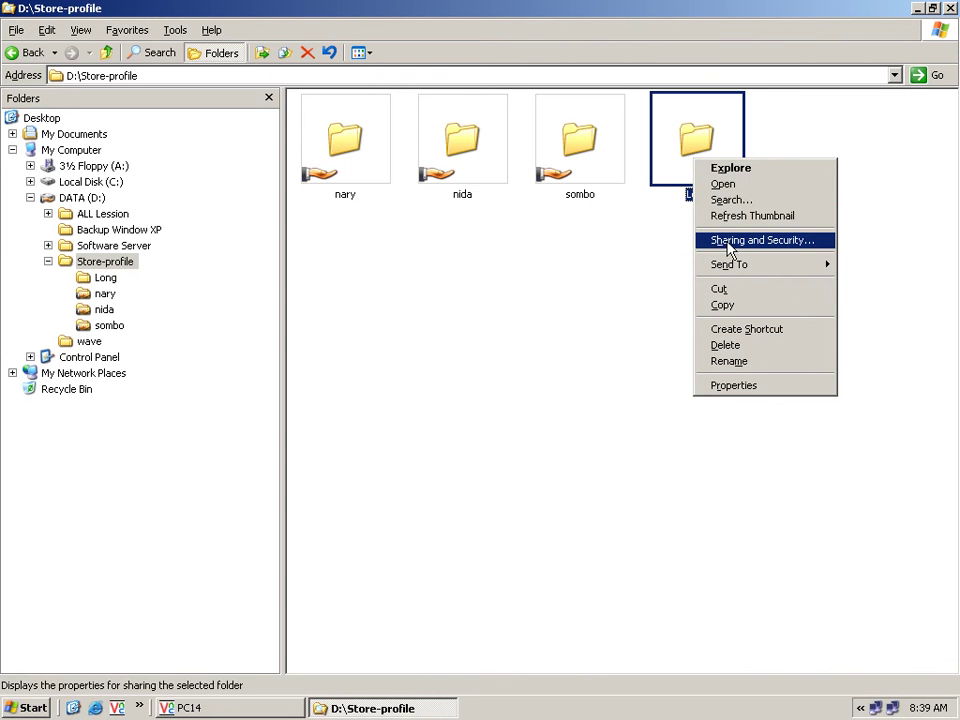
pyautogui.click(729, 241)
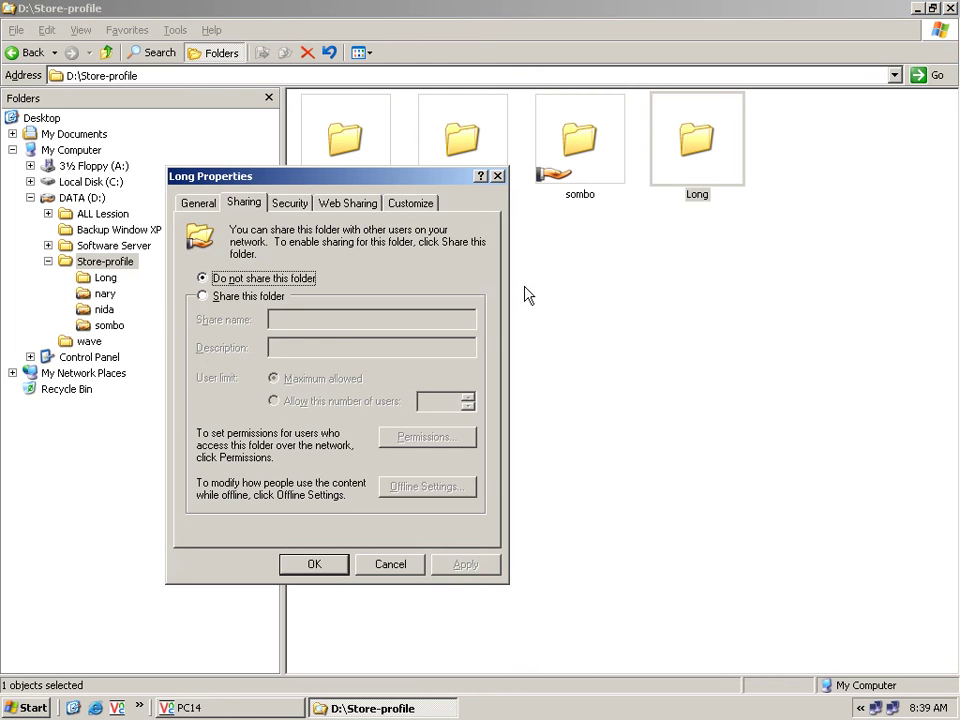
pyautogui.click(248, 299)
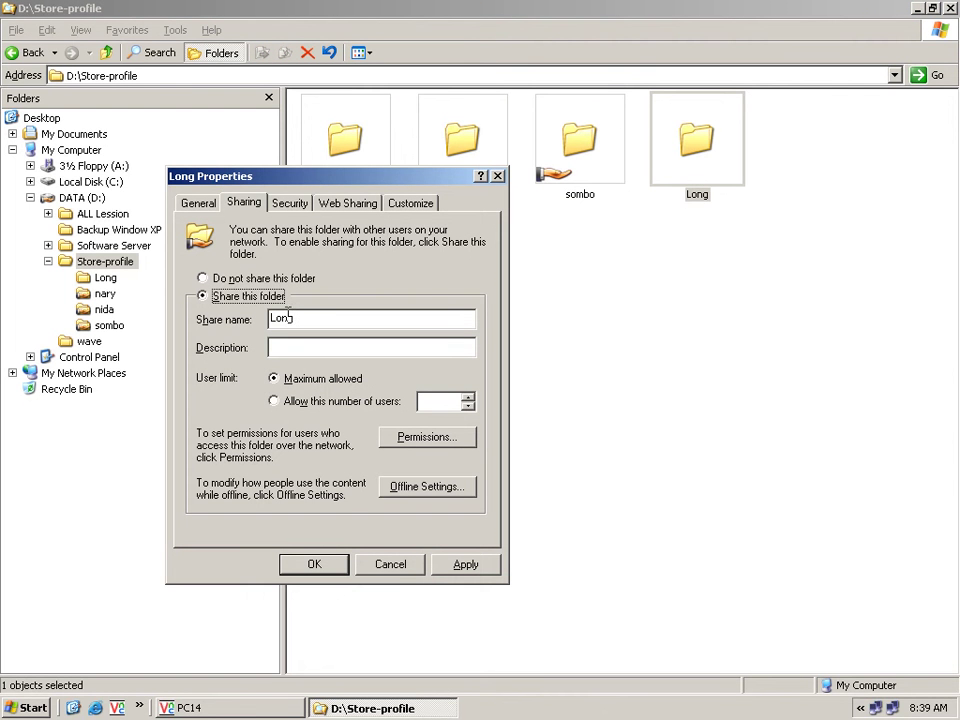
pyautogui.click(453, 443)
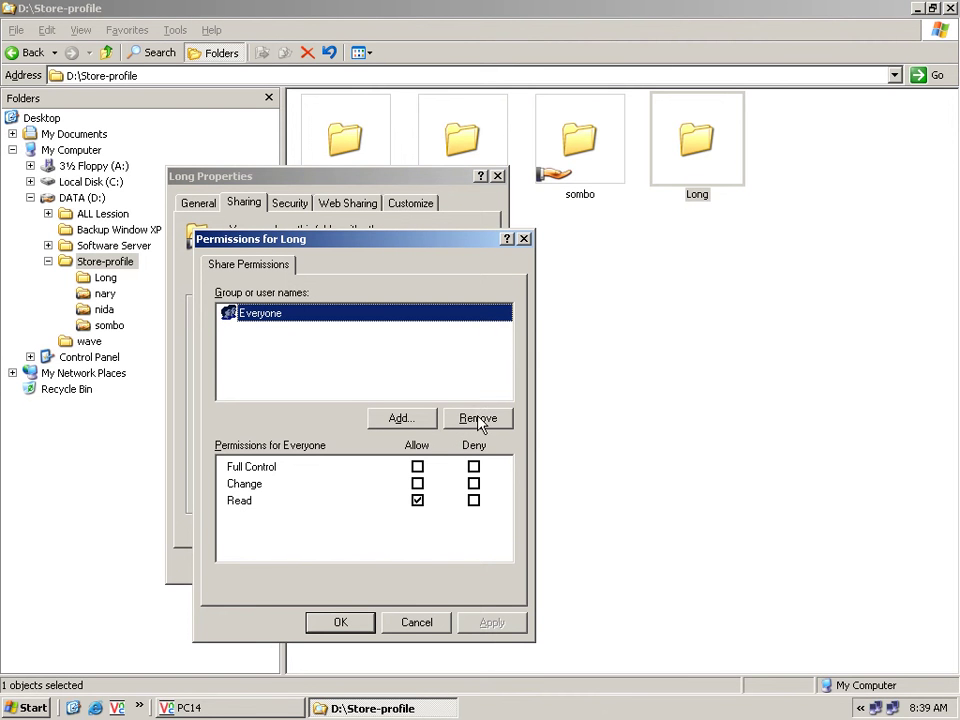
# Replace Everyone with the domain user and grant that user Full Control on the share.
pyautogui.click(479, 420)
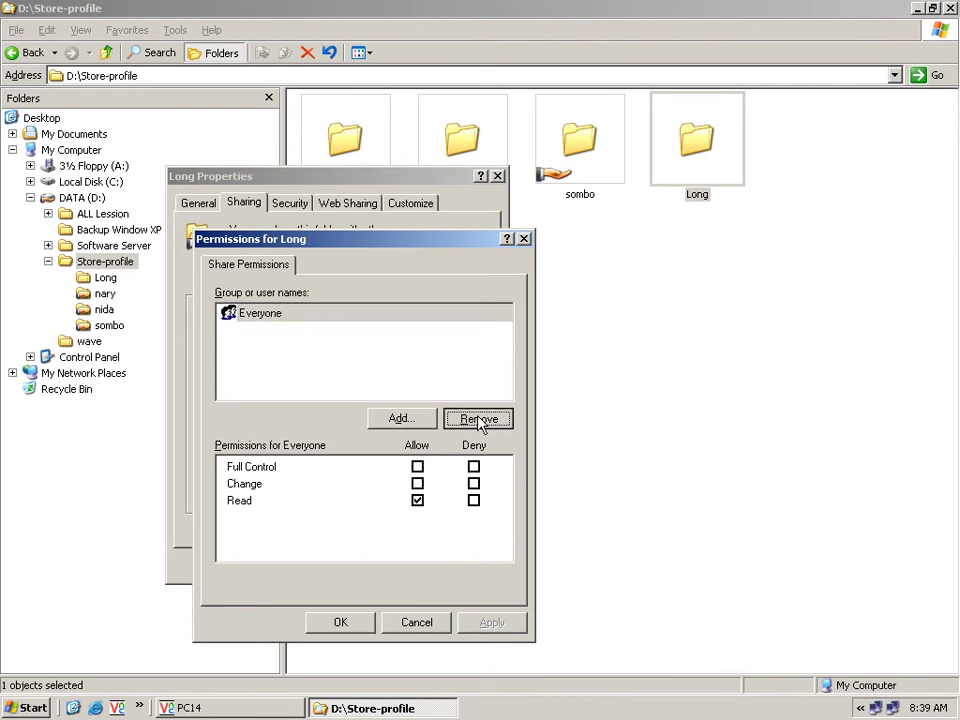
pyautogui.click(427, 420)
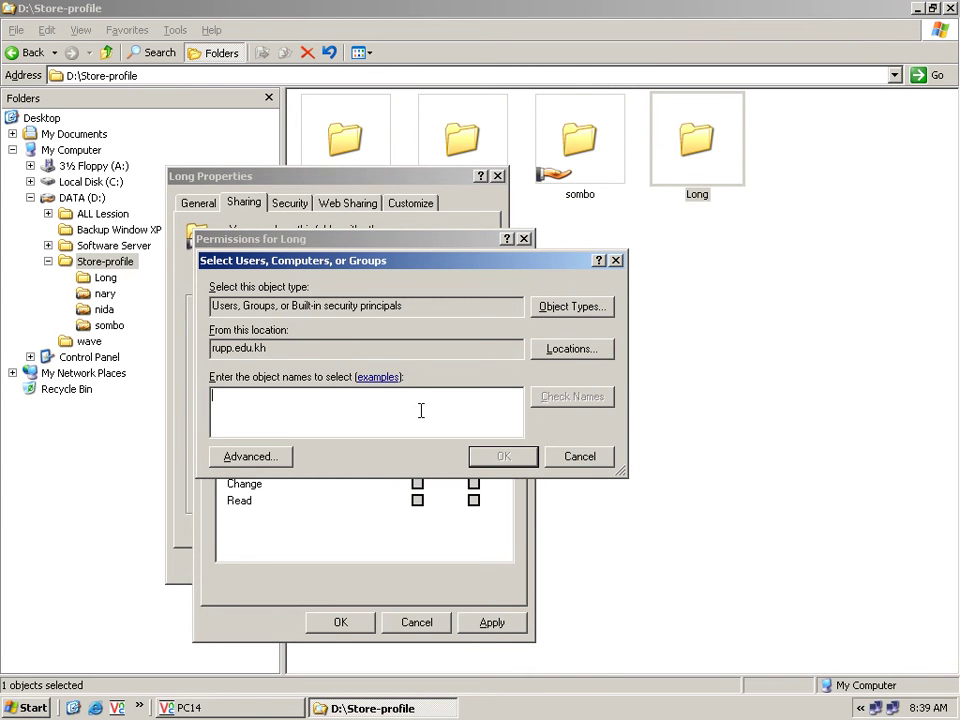
pyautogui.write('long')
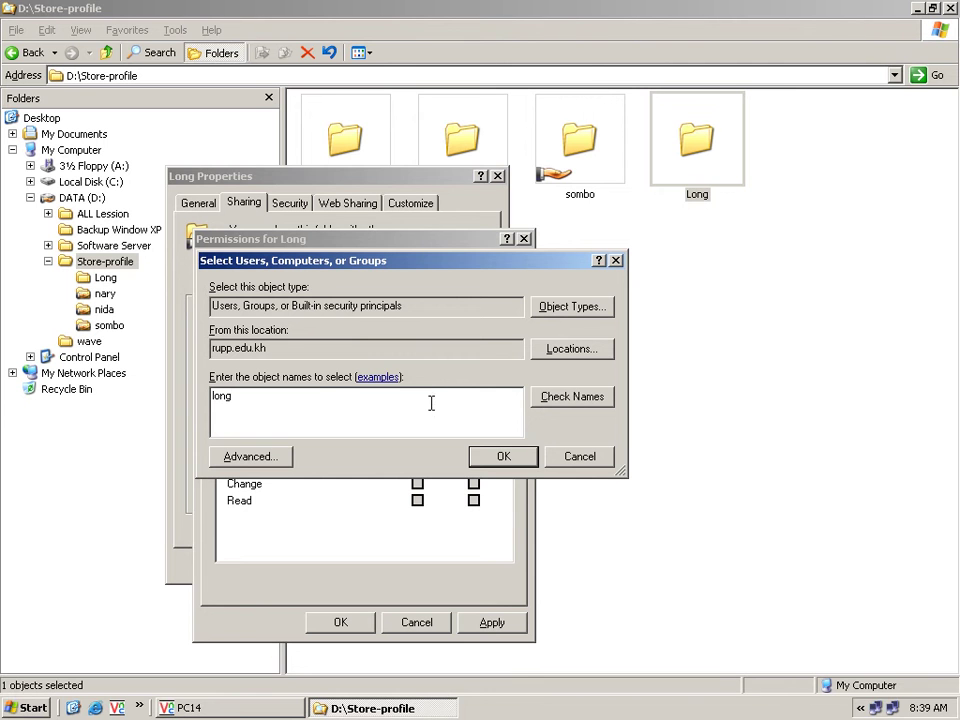
pyautogui.click(553, 397)
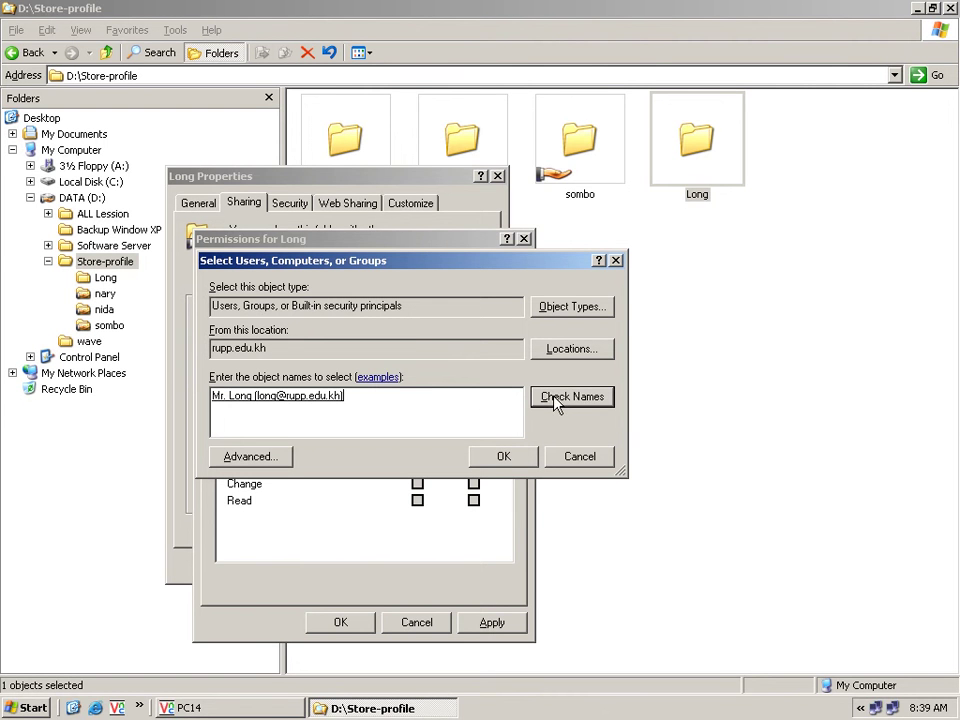
pyautogui.click(505, 458)
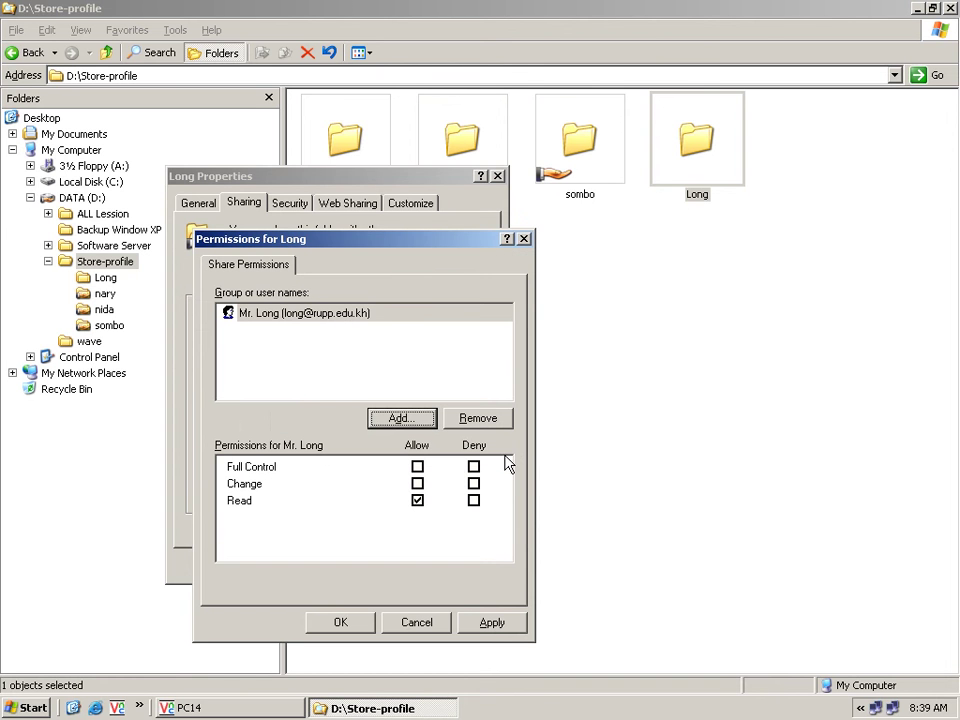
pyautogui.click(417, 466)
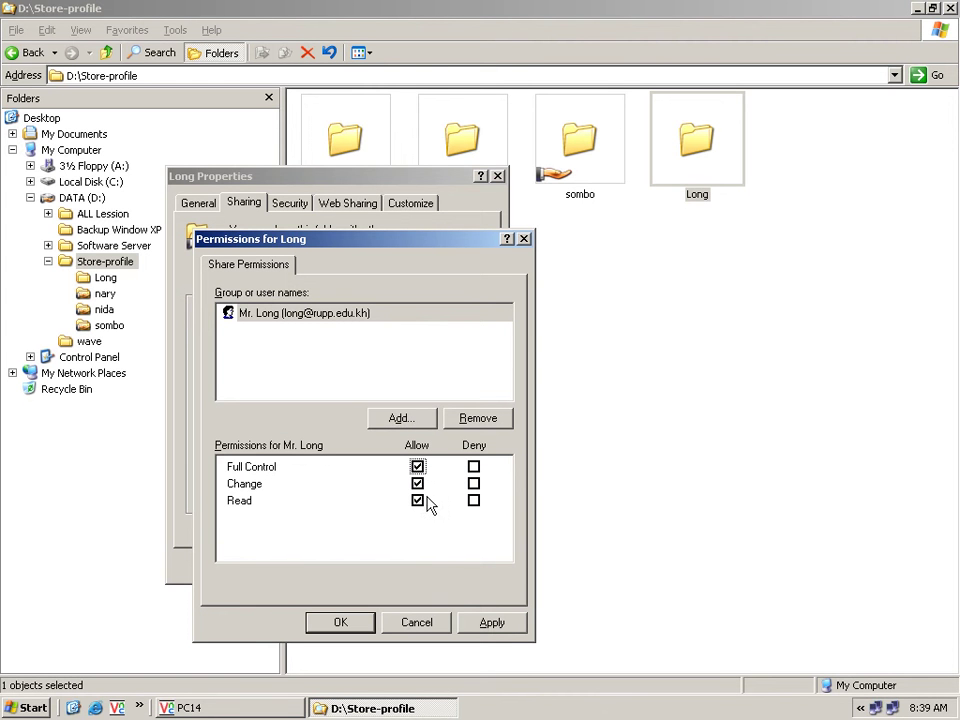
pyautogui.click(492, 622)
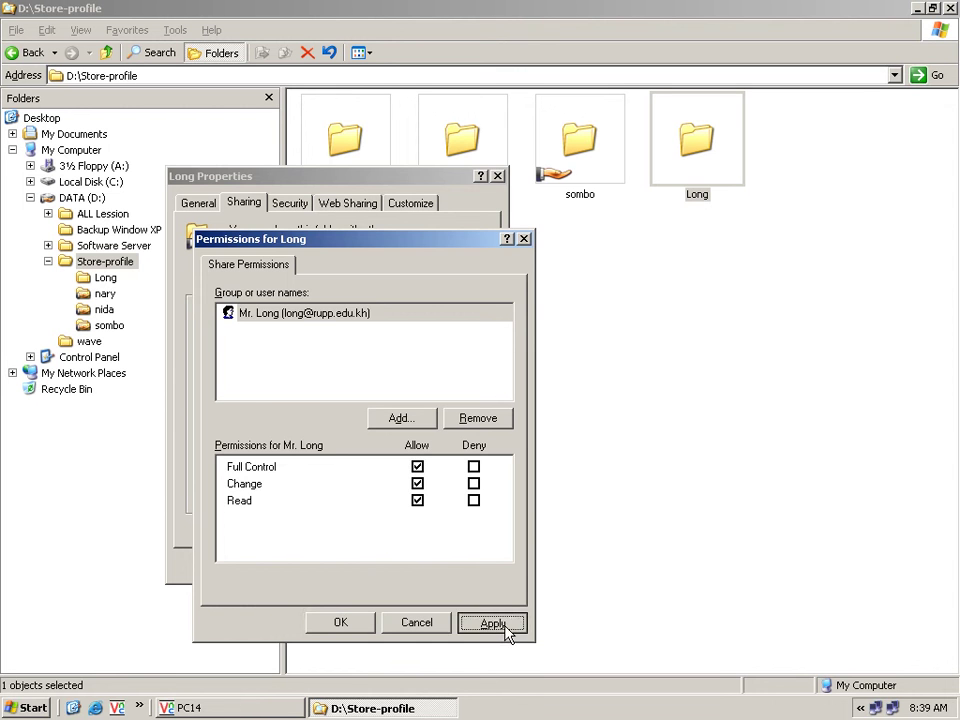
pyautogui.click(364, 625)
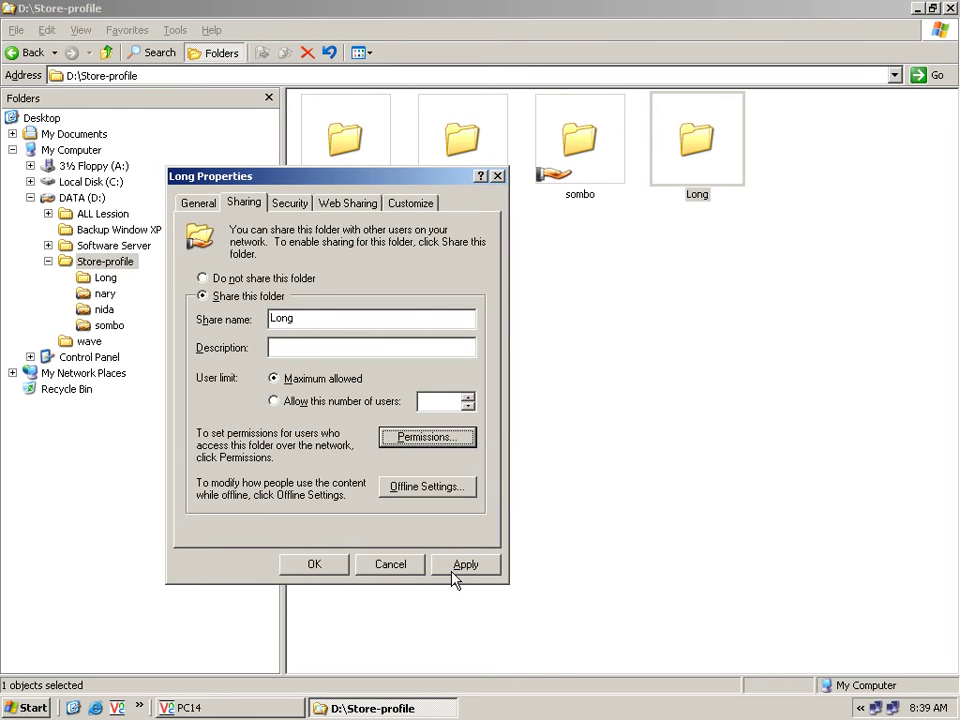
# Apply the sharing settings, close Long's Properties, and switch to the PC14 session.
pyautogui.click(453, 570)
pyautogui.click(331, 573)
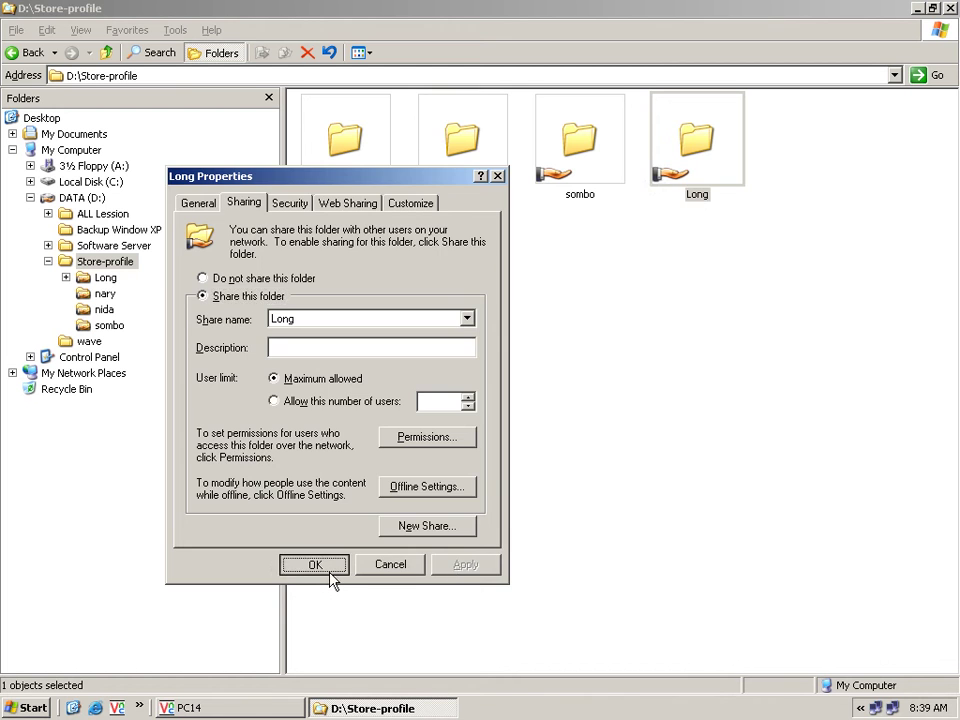
pyautogui.click(698, 247)
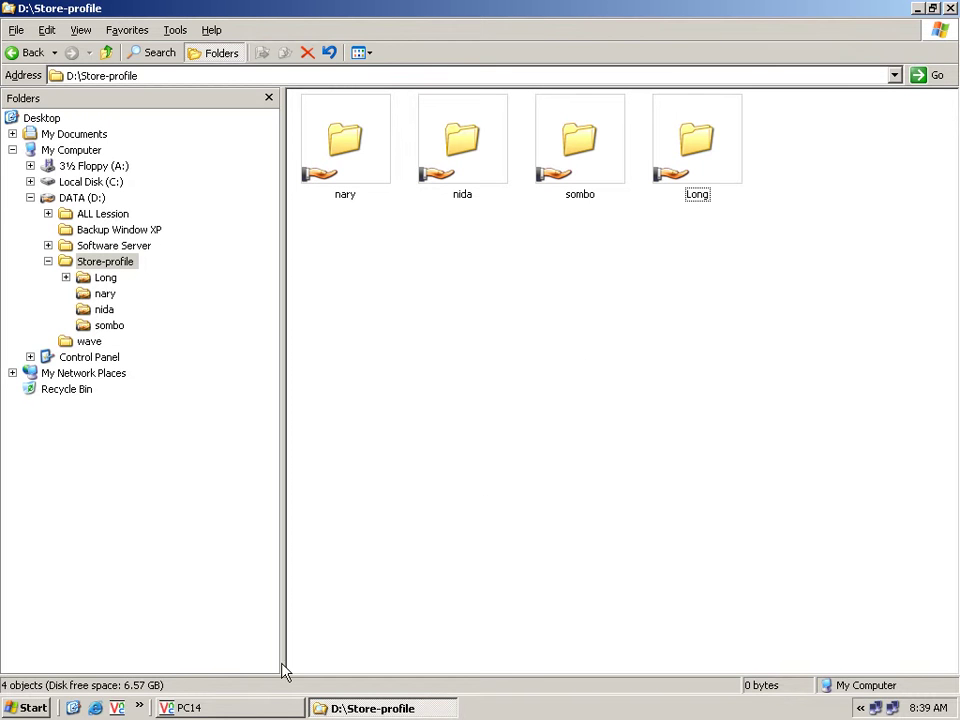
pyautogui.click(280, 709)
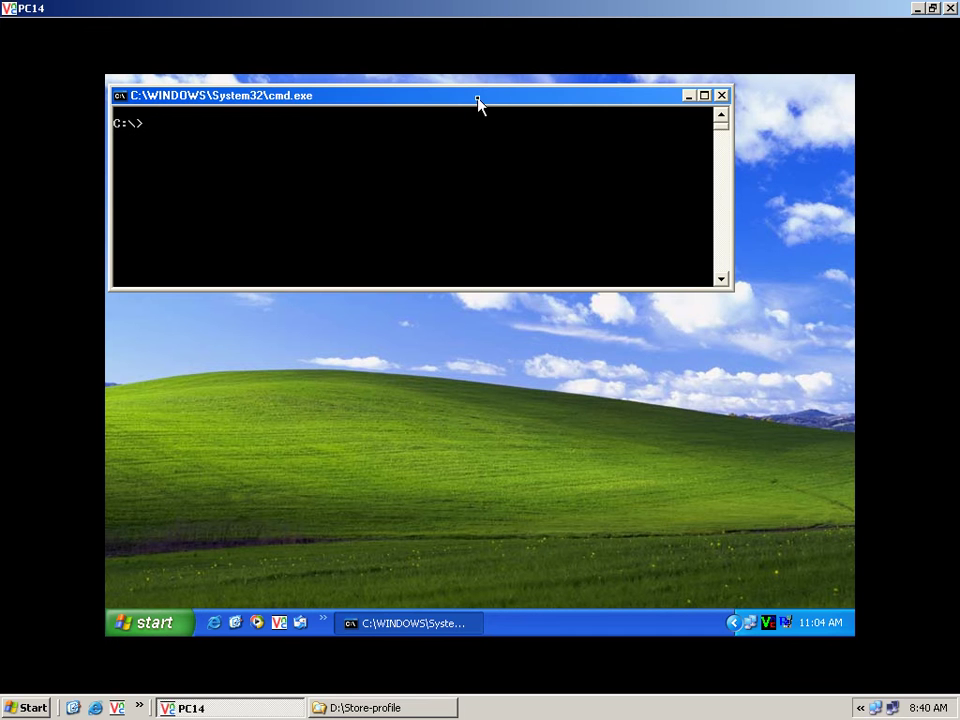
# Close the command prompt on PC14 and explore the Start menu in Windows Explorer.
pyautogui.moveTo(477, 100); pyautogui.dragTo(522, 148)
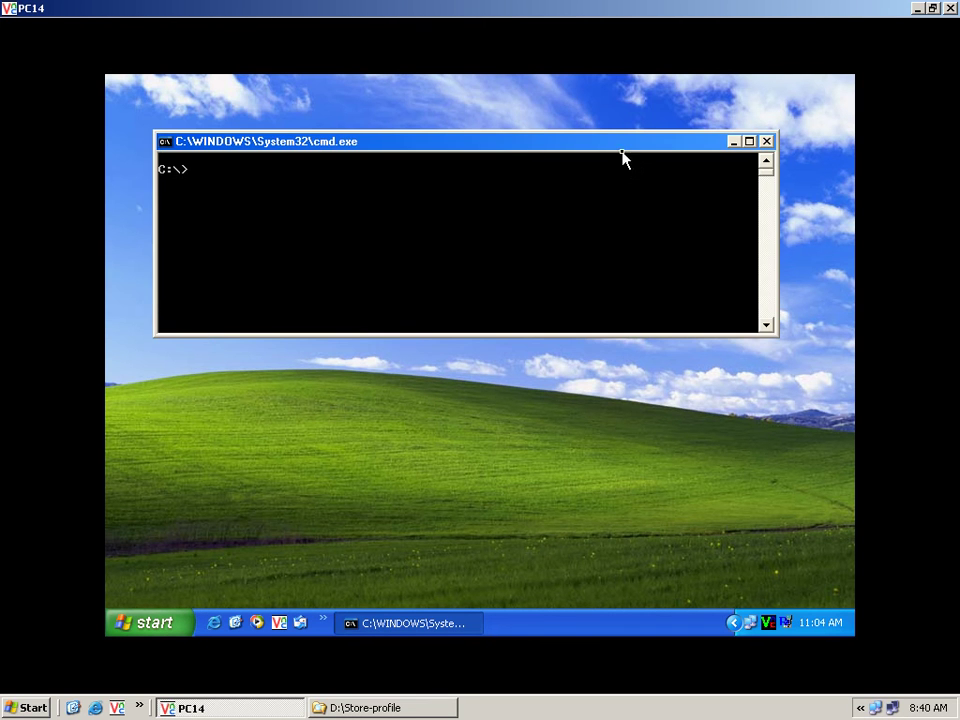
pyautogui.click(766, 141)
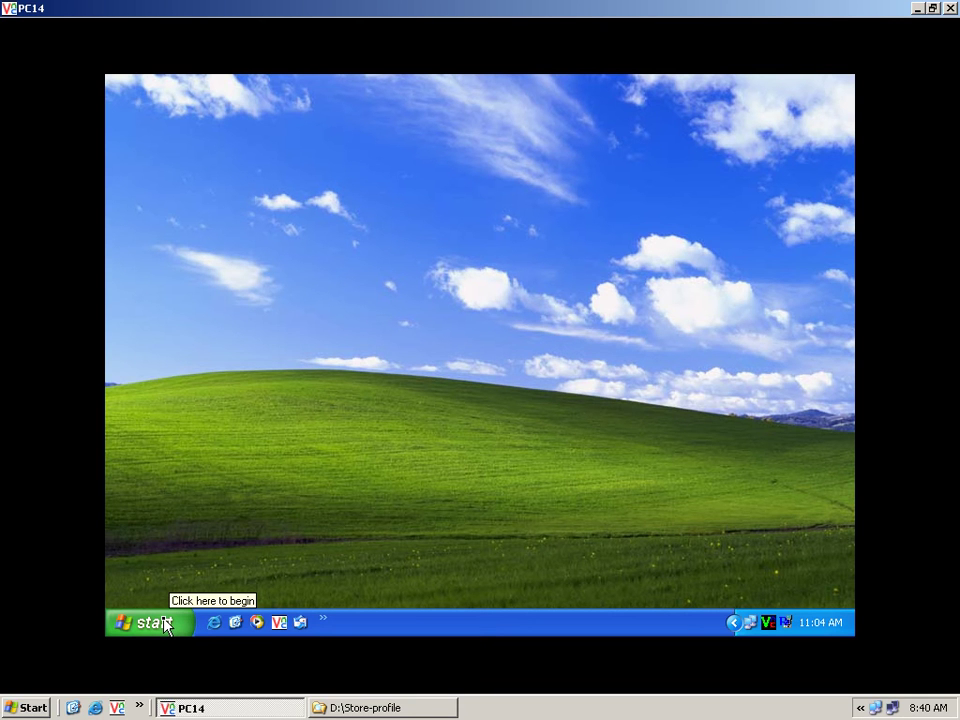
pyautogui.press('super')
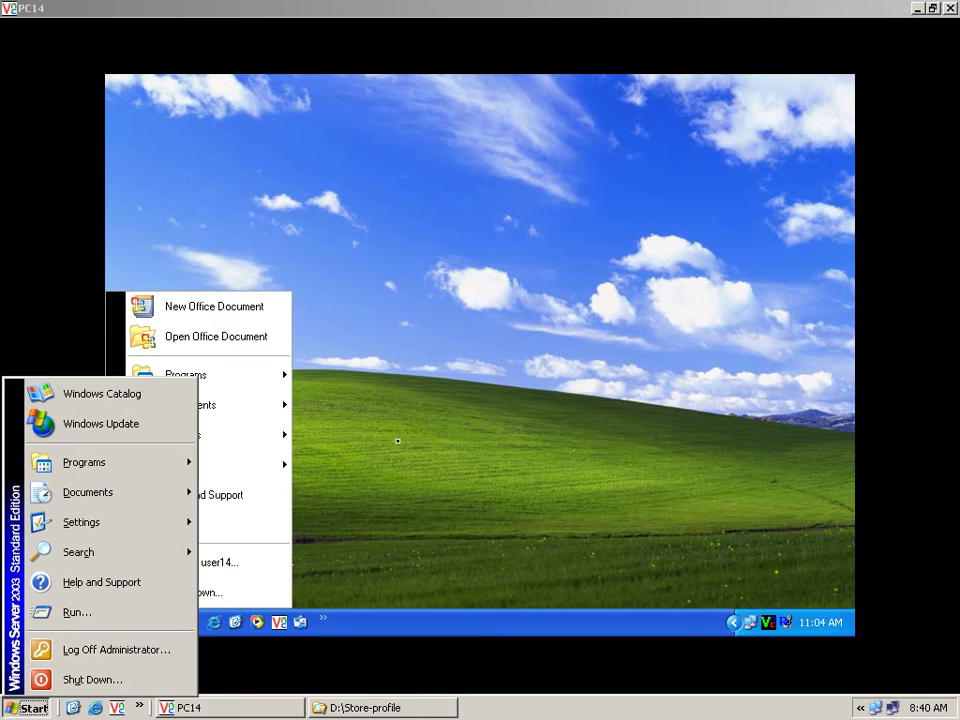
pyautogui.click(282, 545)
pyautogui.rightClick(138, 614)
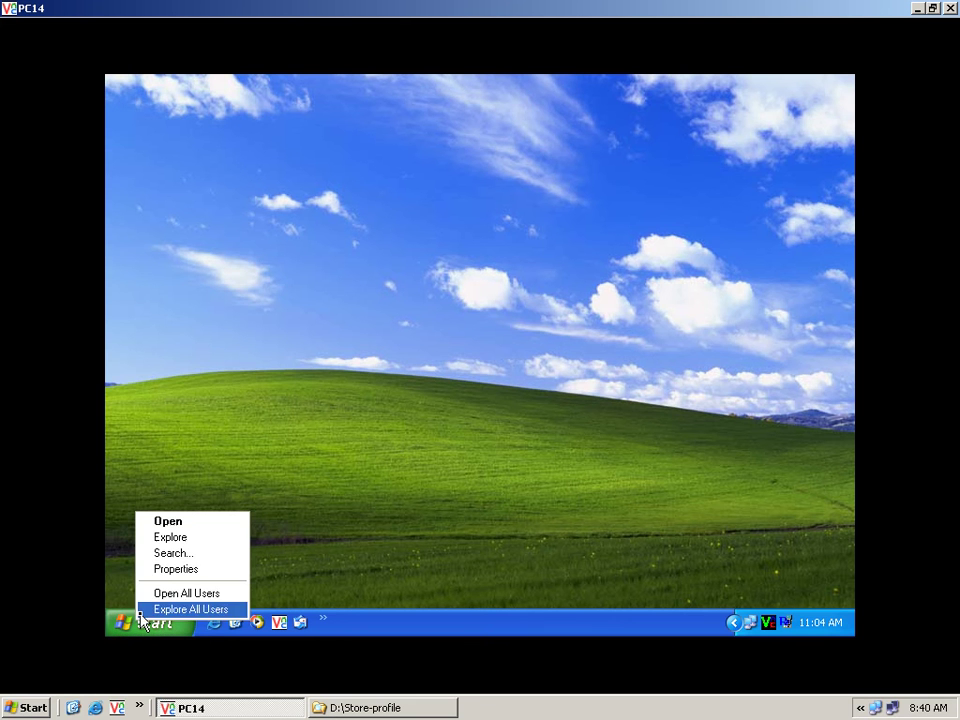
pyautogui.click(168, 538)
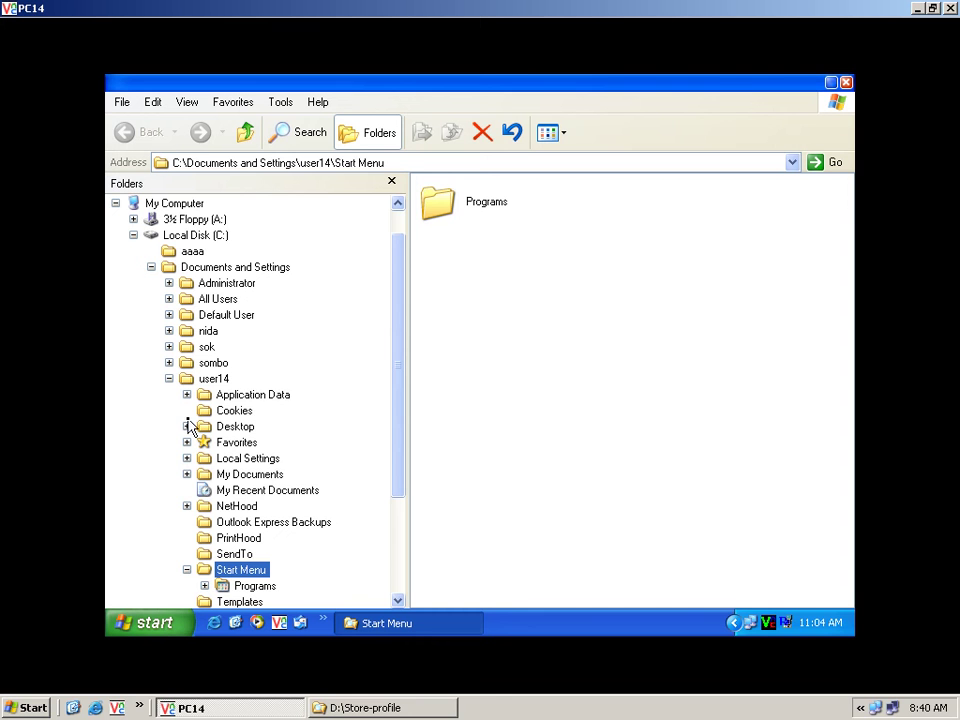
# Collapse the folder tree and select My Computer to show its drives.
pyautogui.click(169, 379)
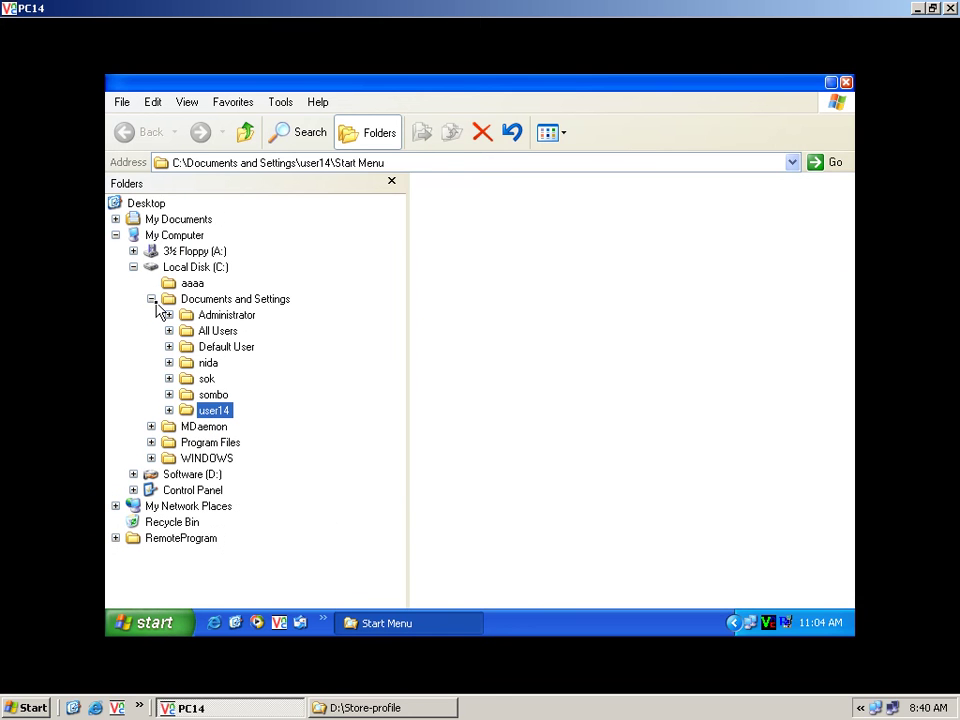
pyautogui.click(149, 299)
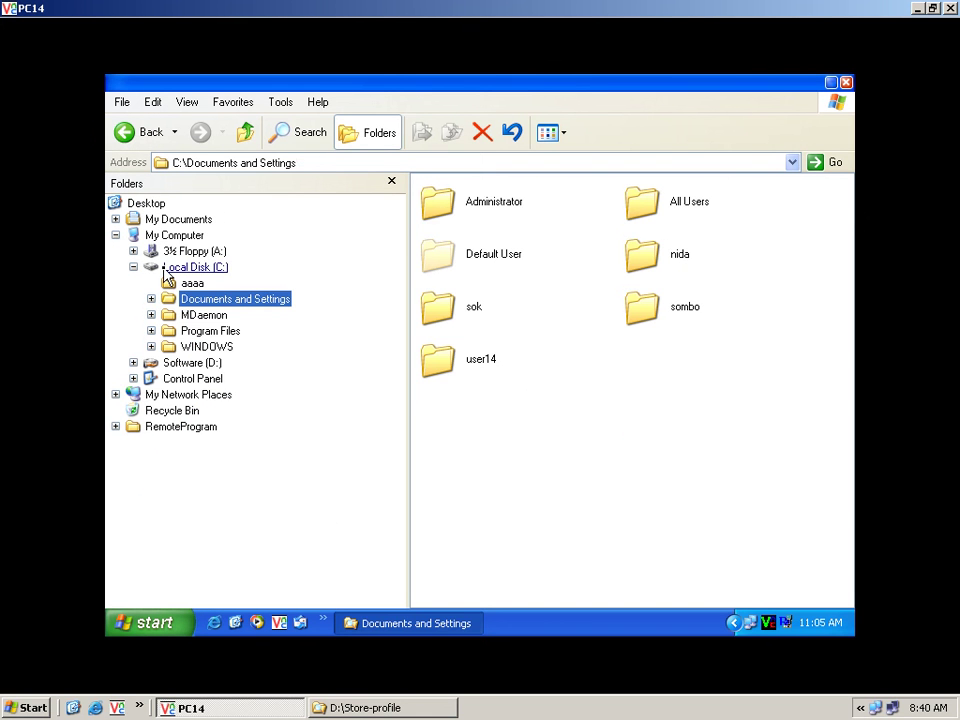
pyautogui.click(155, 268)
pyautogui.click(133, 268)
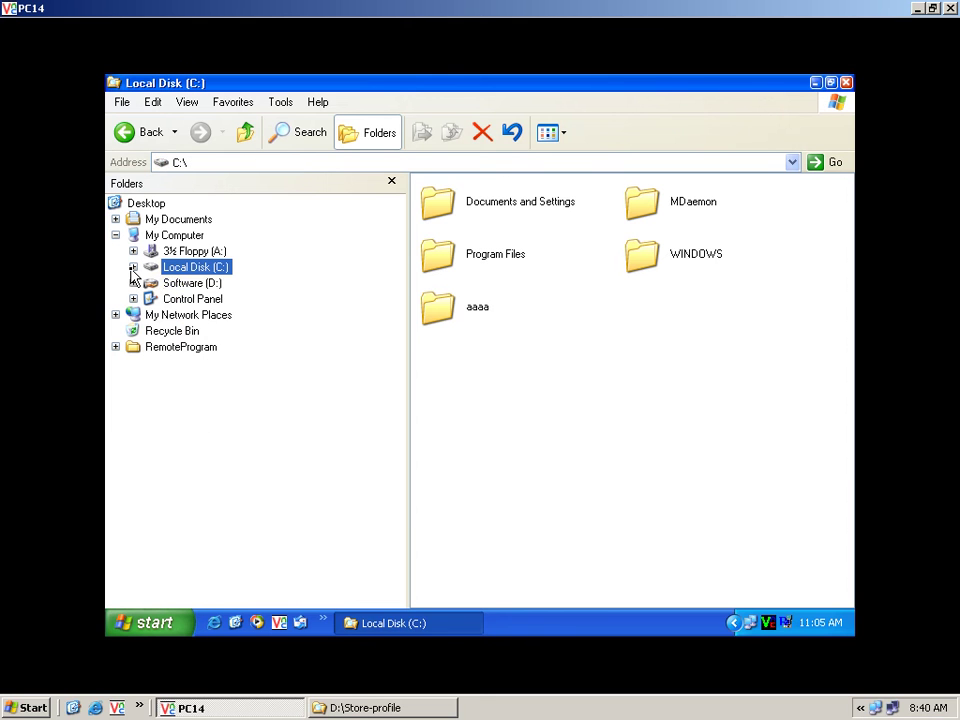
pyautogui.click(187, 236)
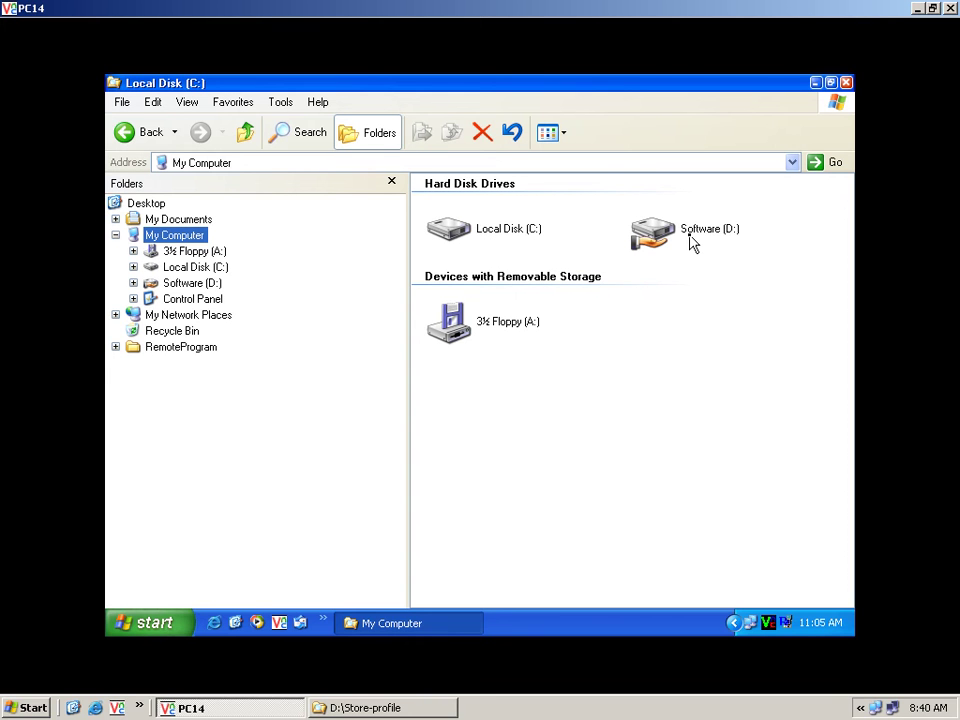
pyautogui.moveTo(690, 240)
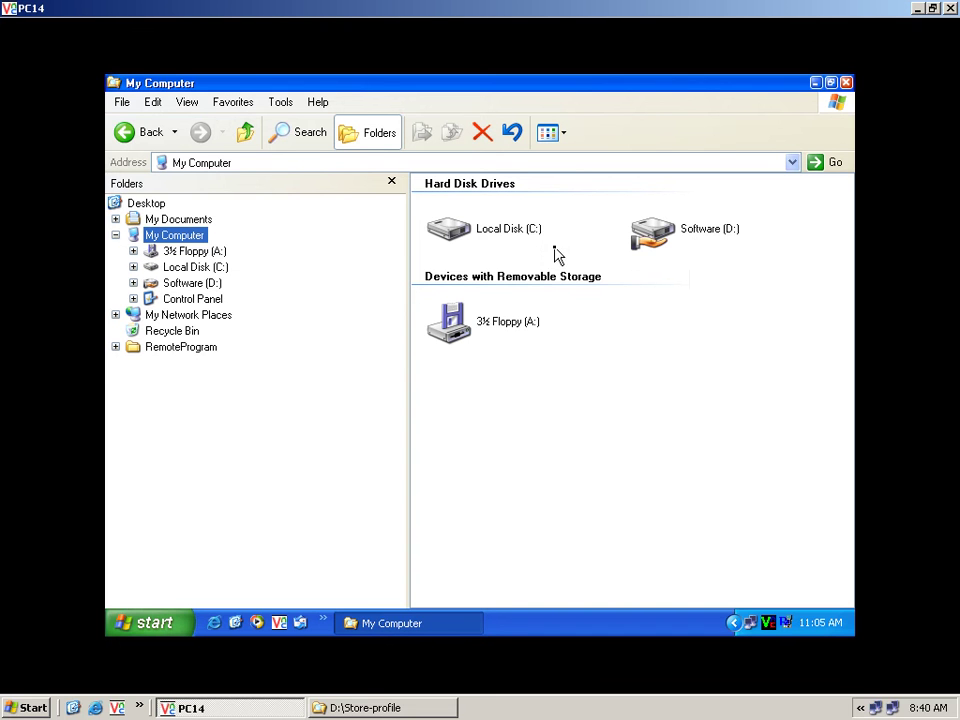
# Open Tools > Map Network Drive, choose drive letter M:, and start typing a folder path.
pyautogui.click(283, 104)
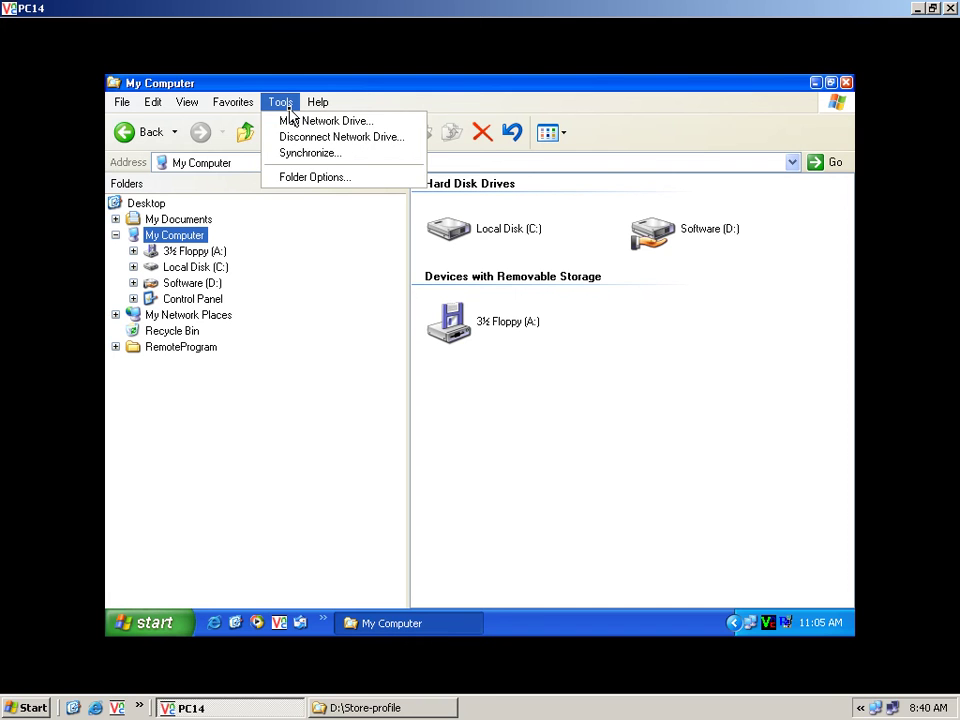
pyautogui.click(378, 124)
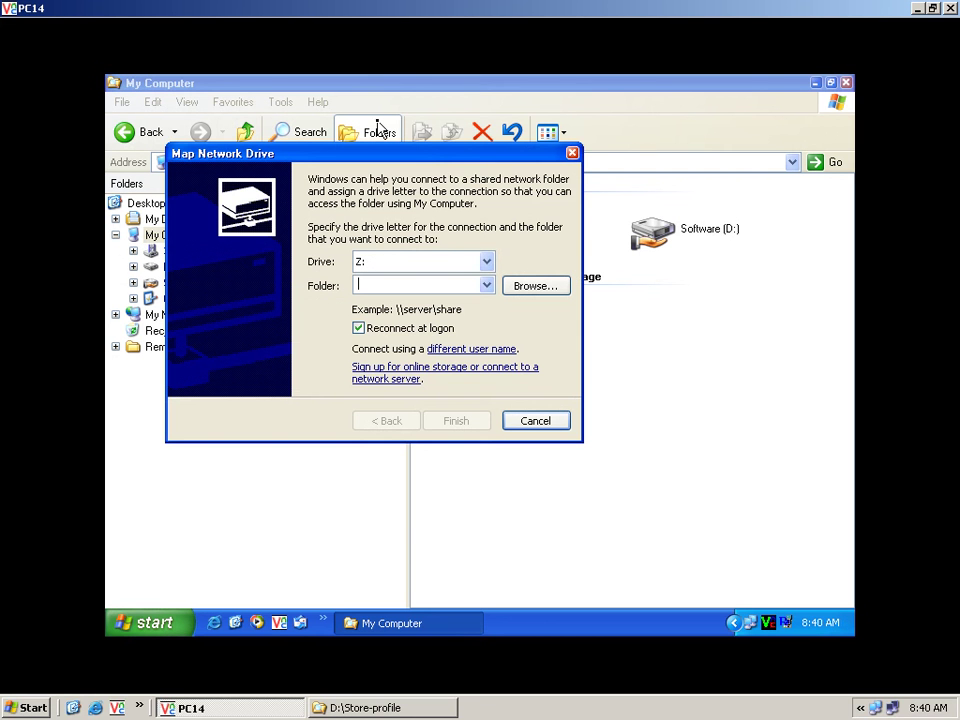
pyautogui.click(486, 262)
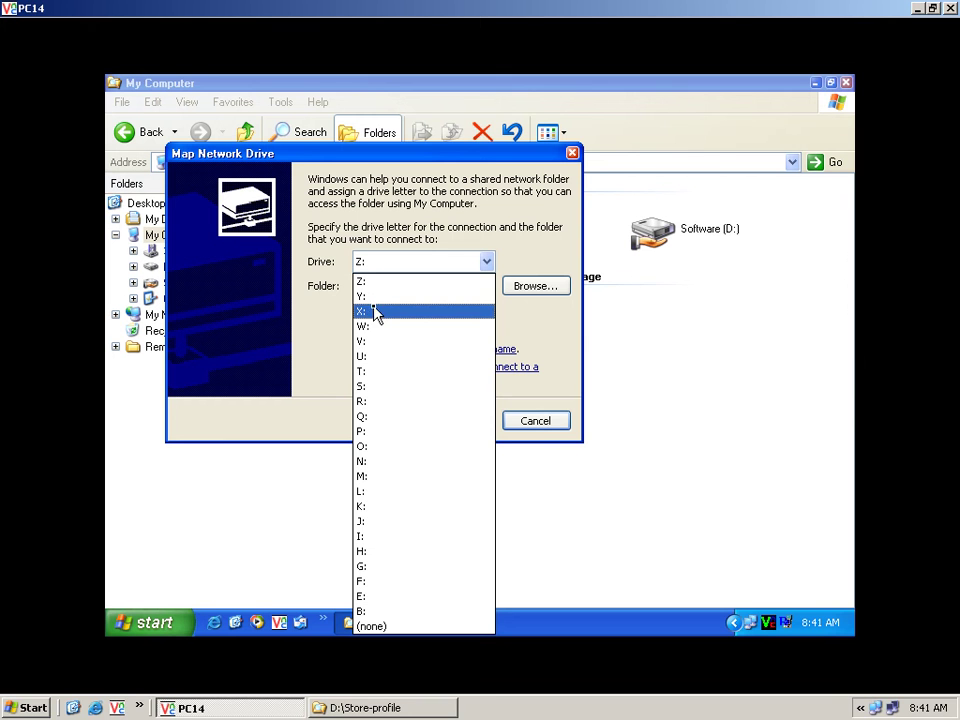
pyautogui.click(400, 477)
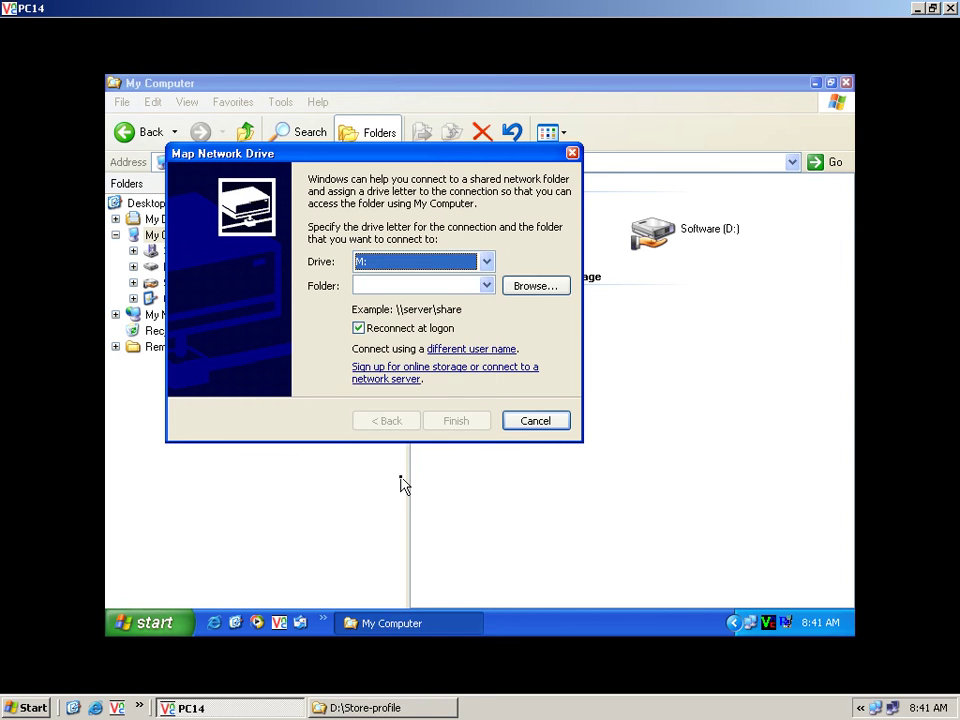
pyautogui.click(465, 285)
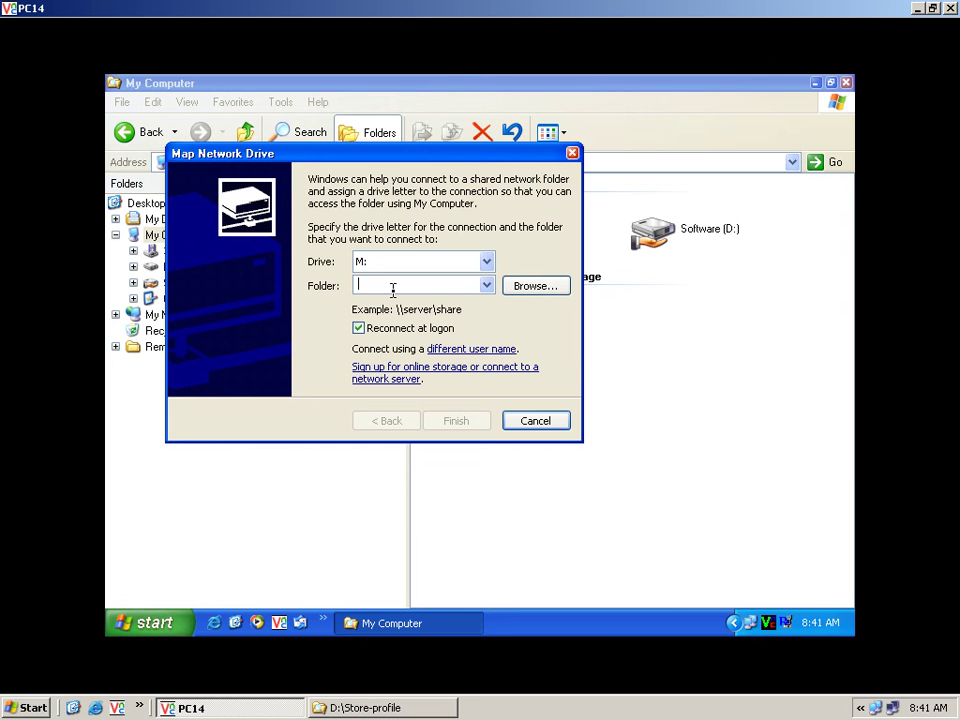
pyautogui.write('\\\\server\\')
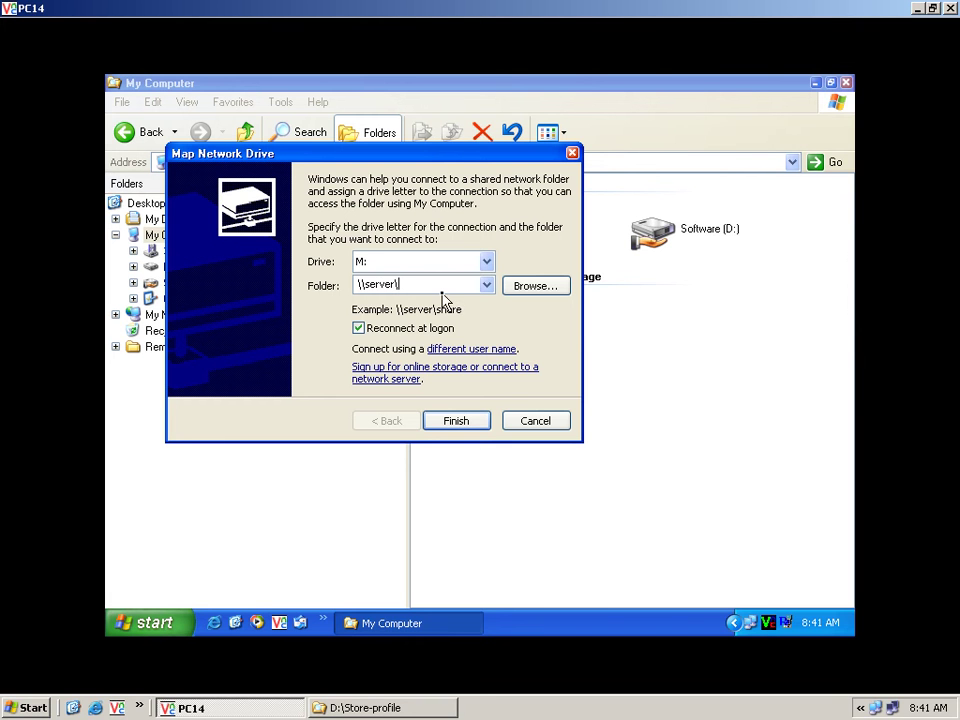
pyautogui.write('l')
pyautogui.press('BackSpace')
pyautogui.press('BackSpace')
pyautogui.press('BackSpace')
pyautogui.press('BackSpace')
pyautogui.press('BackSpace')
pyautogui.press('BackSpace')
pyautogui.press('BackSpace')
pyautogui.press('BackSpace')
pyautogui.press('BackSpace')
pyautogui.press('BackSpace')
pyautogui.press('BackSpace')
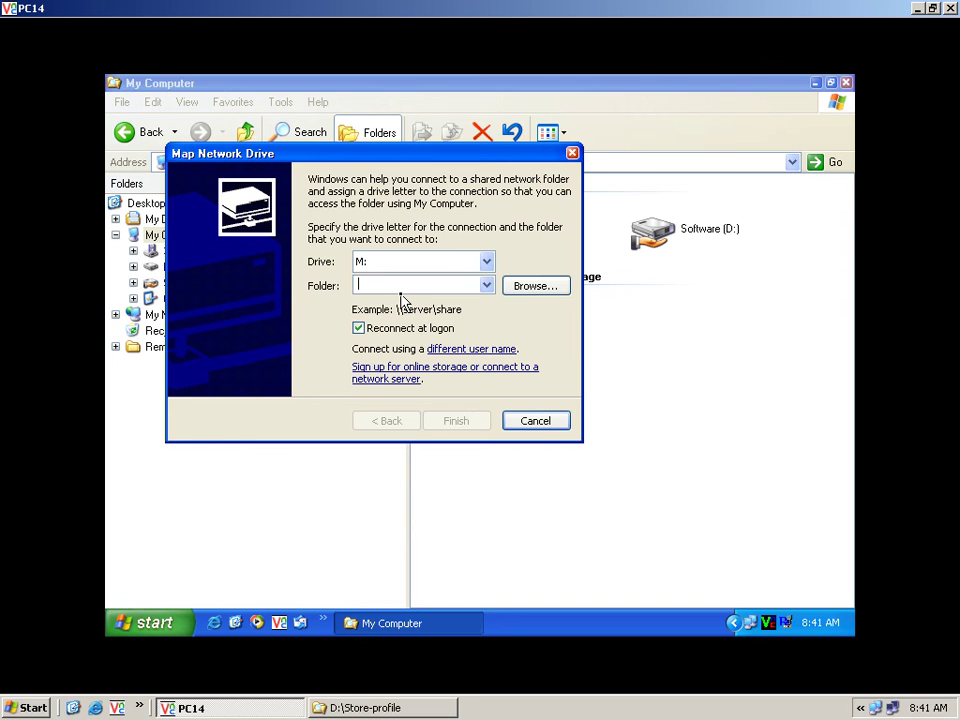
pyautogui.click(546, 291)
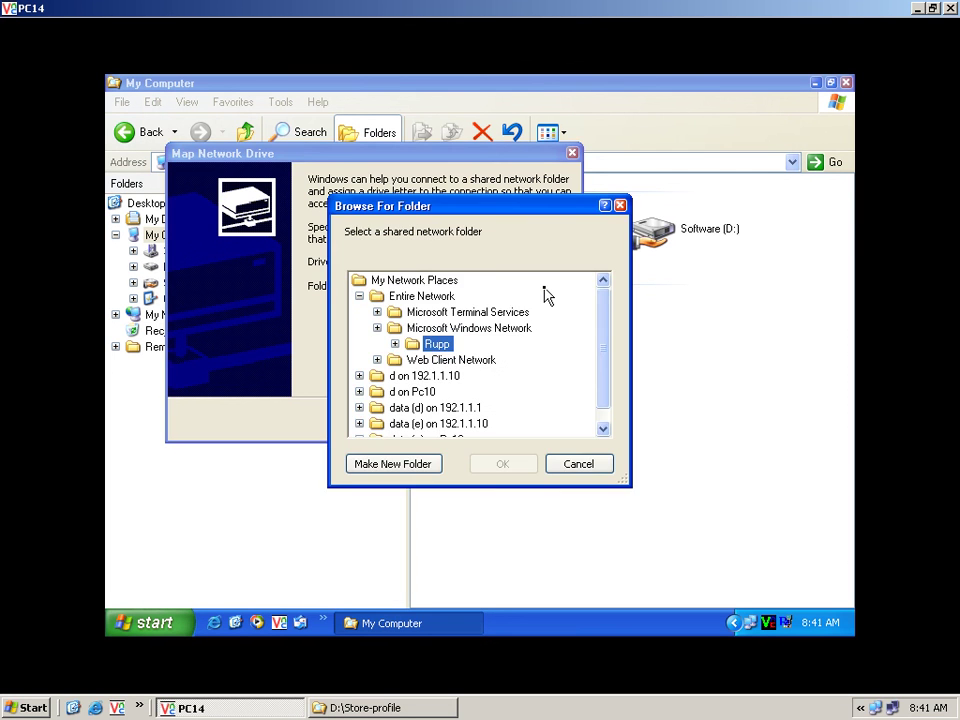
pyautogui.click(395, 344)
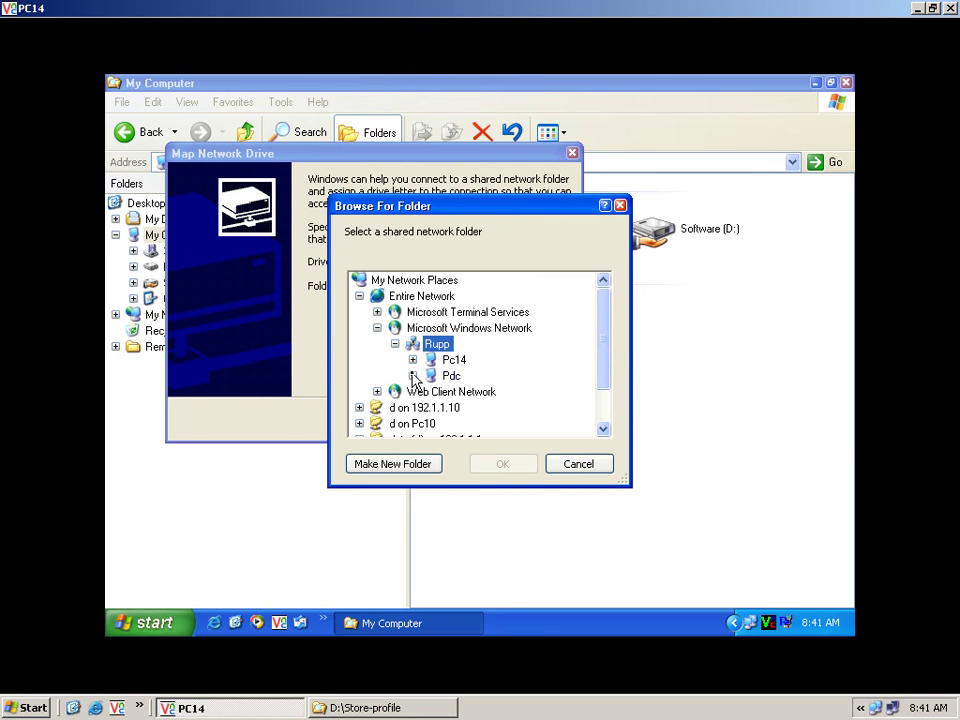
pyautogui.click(438, 379)
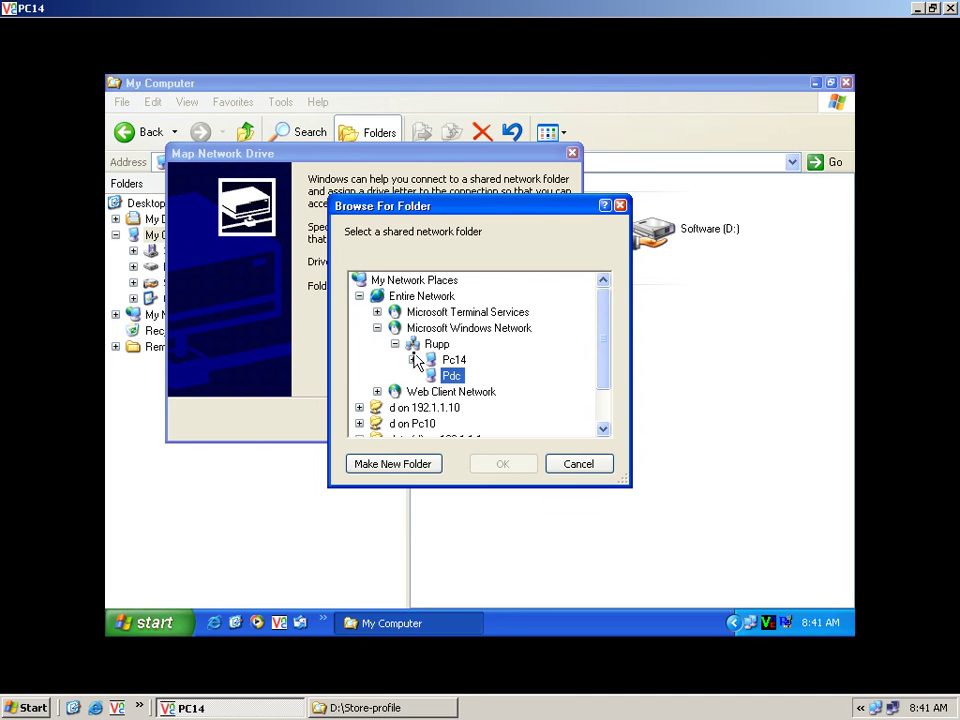
pyautogui.click(396, 344)
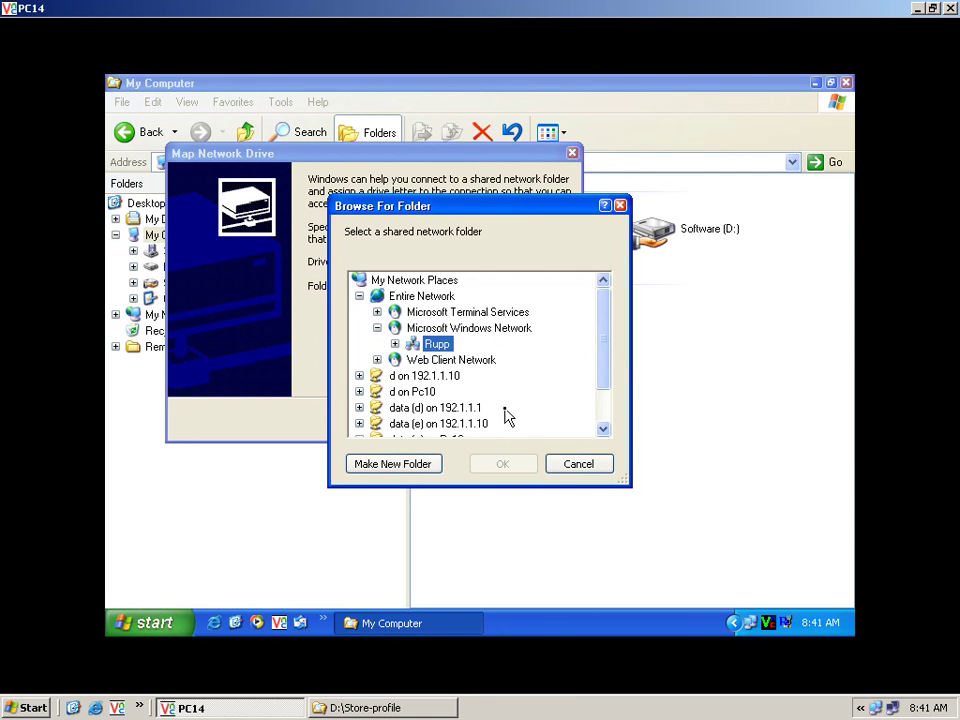
pyautogui.click(567, 465)
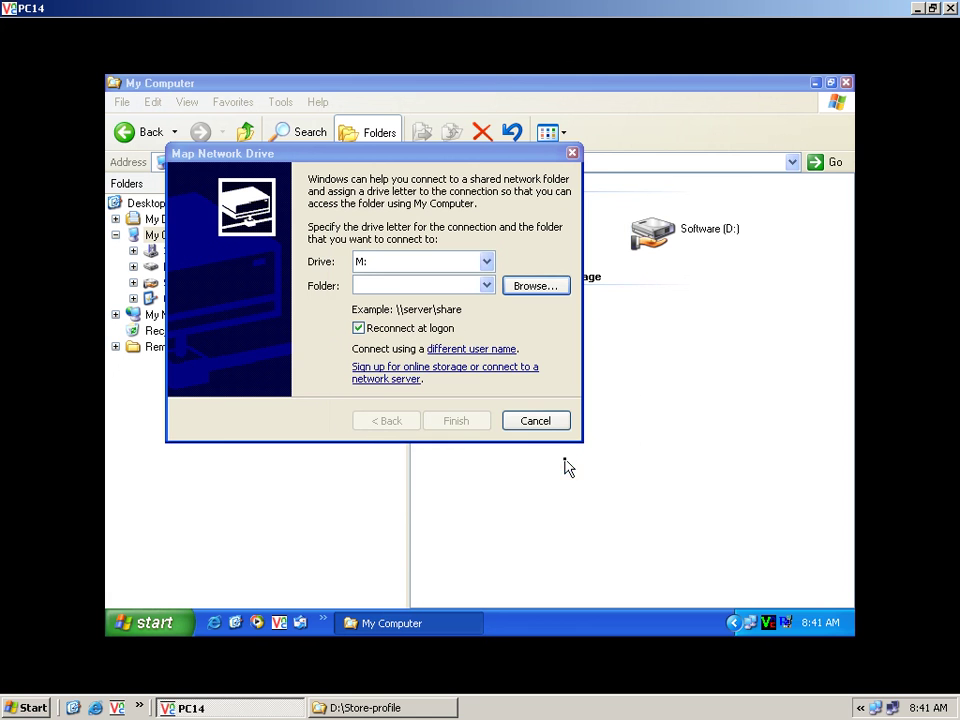
# Enter \\pdc\long as the M: folder and submit Administrator credentials.
pyautogui.click(398, 287)
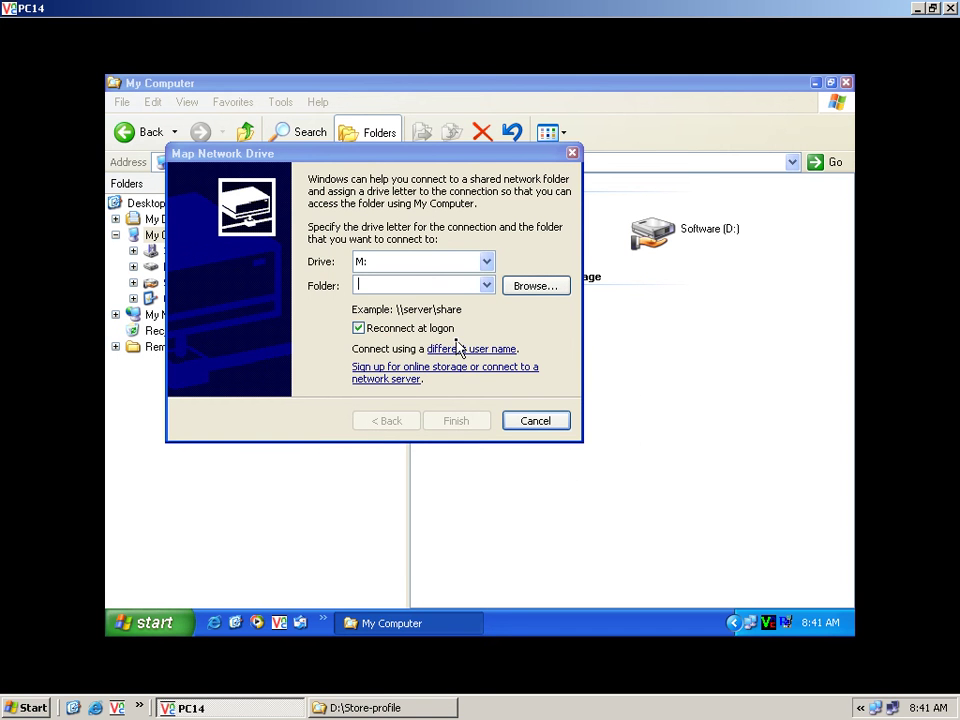
pyautogui.write('\\\\')
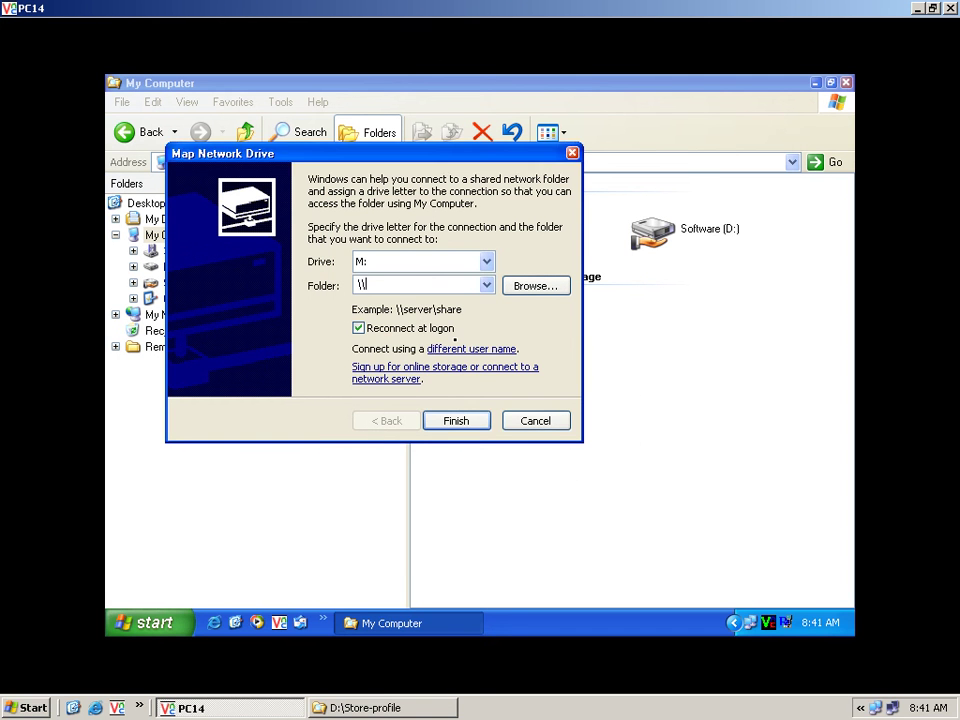
pyautogui.write('pdc\\long')
pyautogui.click(465, 423)
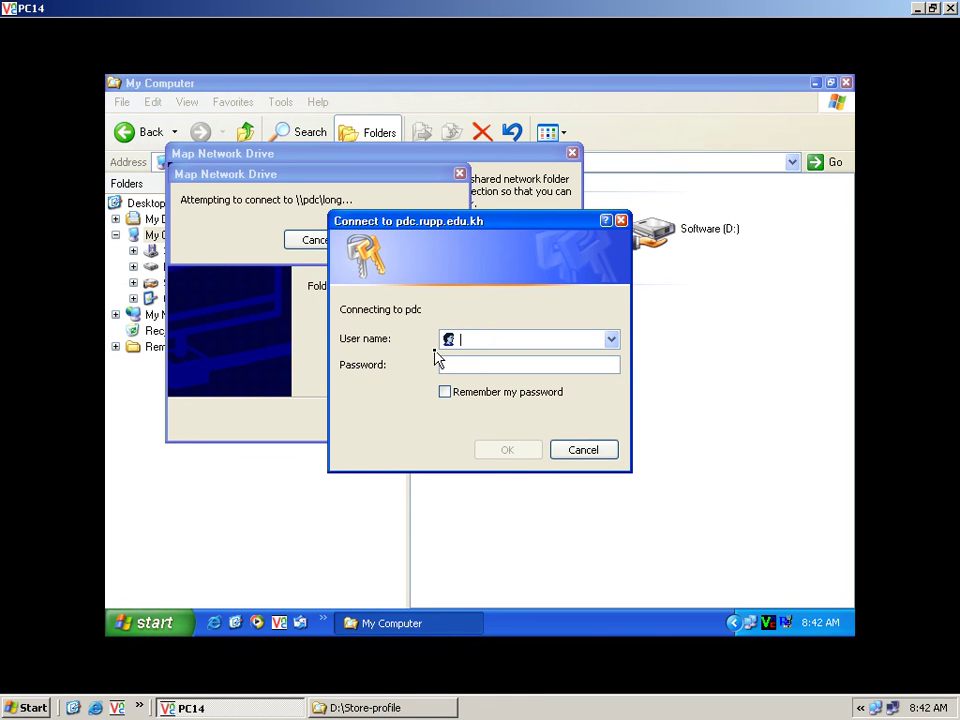
pyautogui.write('Administrator')
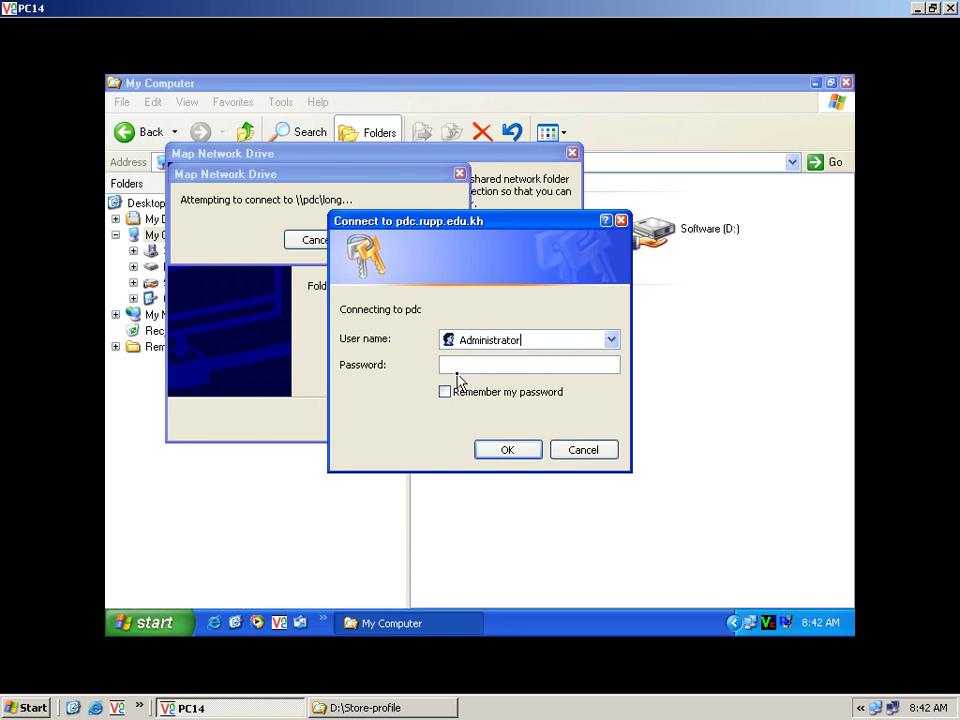
pyautogui.click(455, 364)
pyautogui.write('•')
pyautogui.click(509, 455)
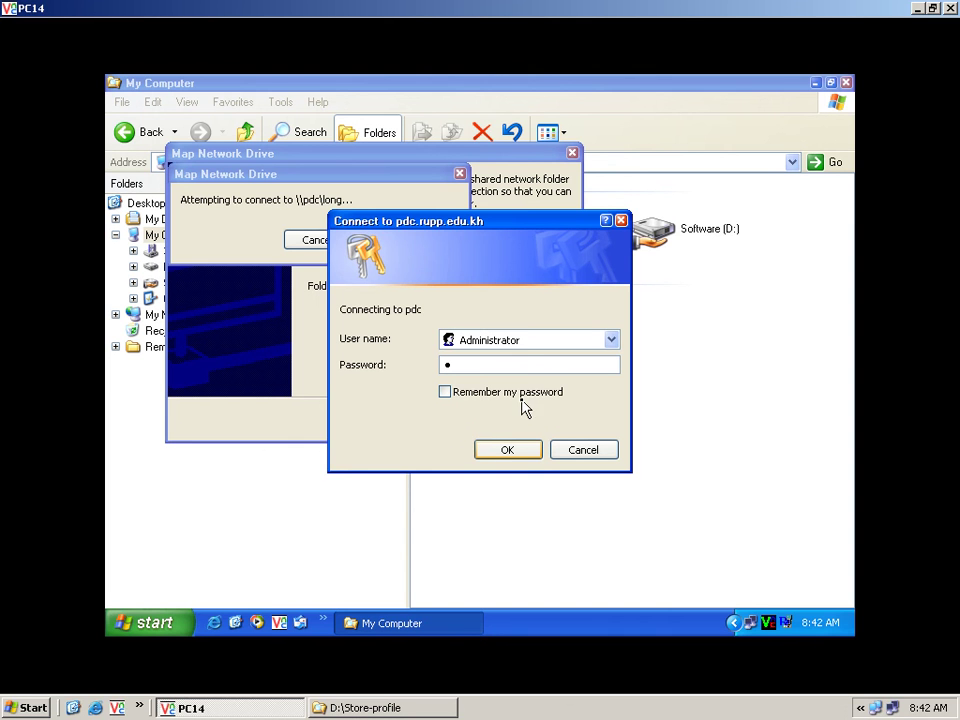
# Replace the user name with the user's own account, re-enter the password, and connect M:.
pyautogui.doubleClick(528, 340)
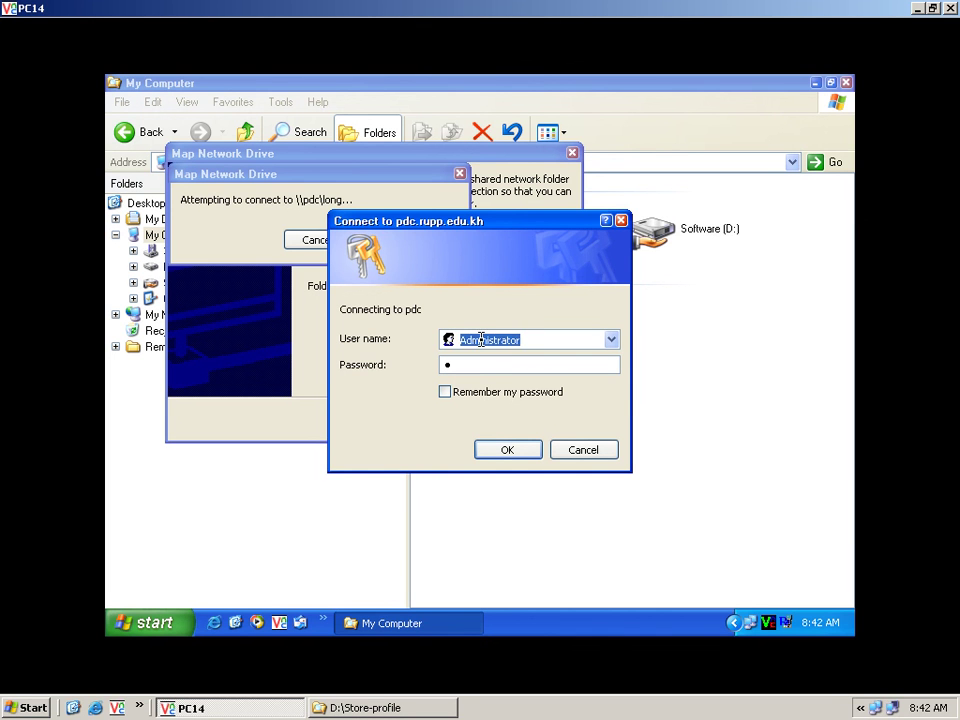
pyautogui.write('long')
pyautogui.click(477, 366)
pyautogui.write('••')
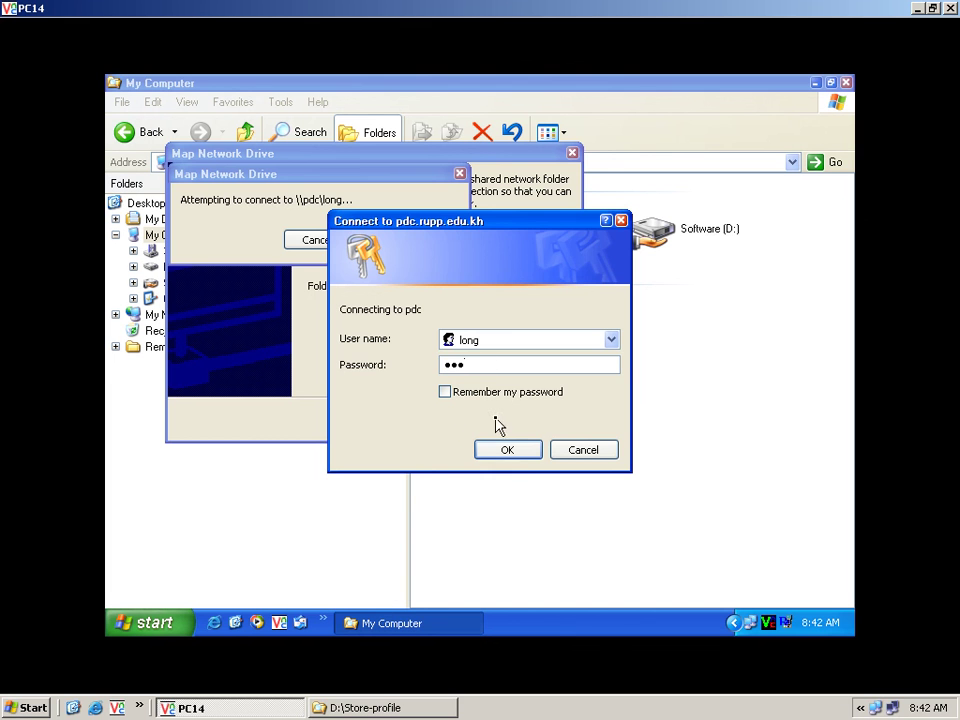
pyautogui.click(519, 457)
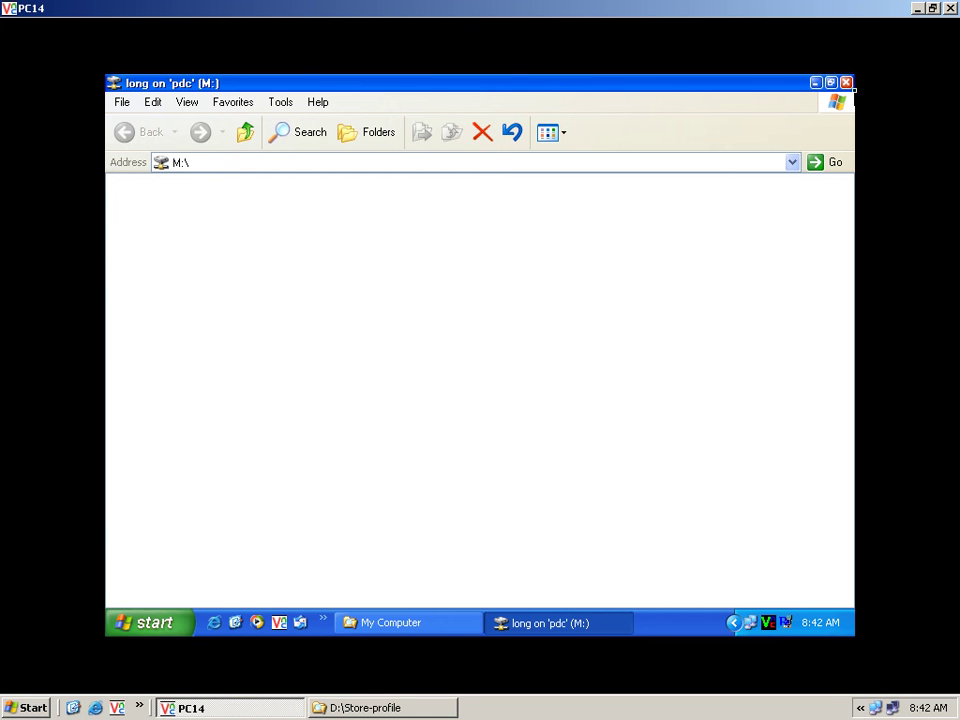
# Close the M: window, reopen long on 'pdc' (M:), and add a new folder.
pyautogui.click(845, 84)
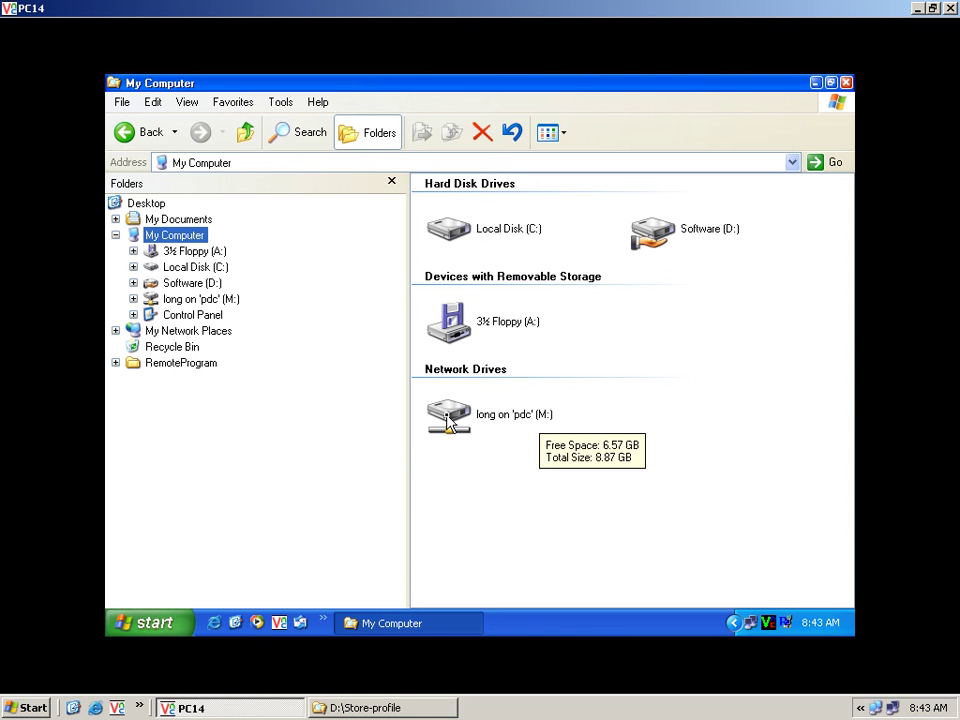
pyautogui.doubleClick(447, 418)
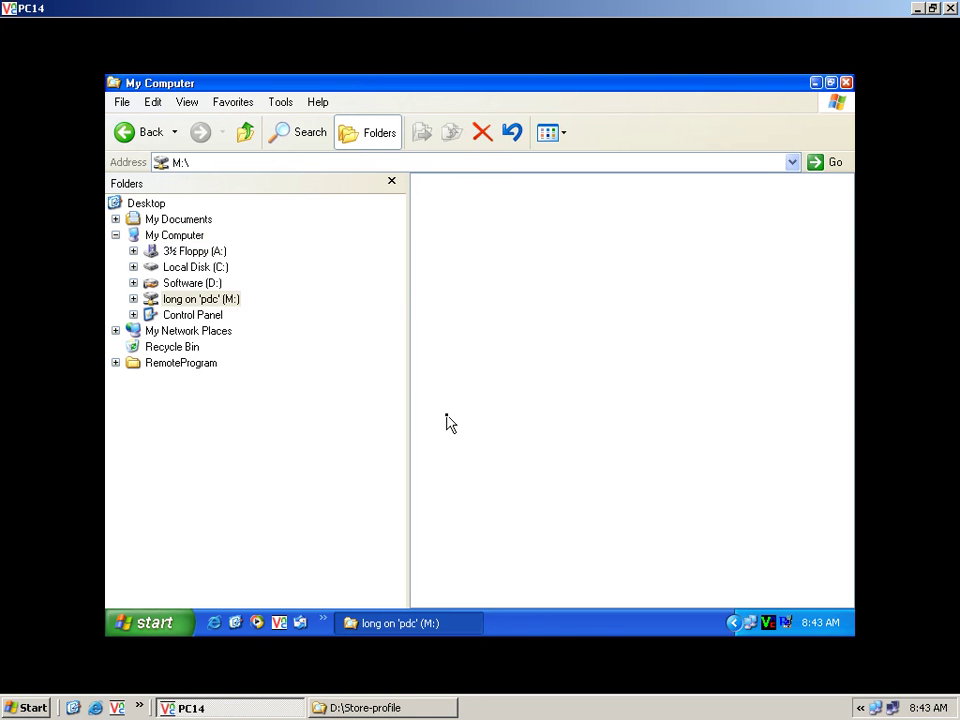
pyautogui.rightClick(510, 302)
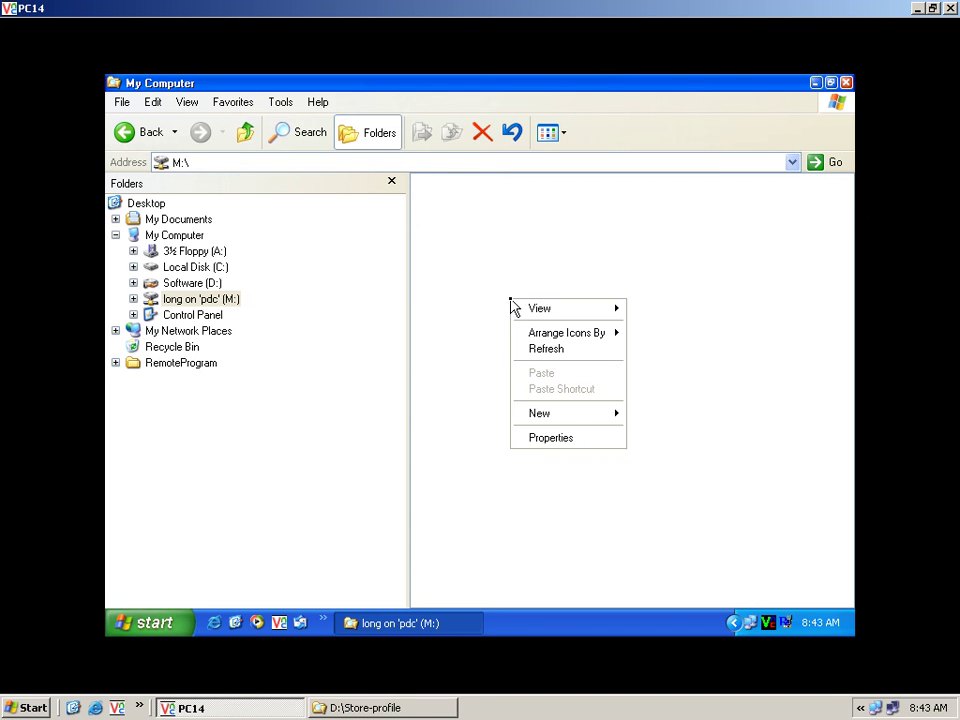
pyautogui.moveTo(560, 413)
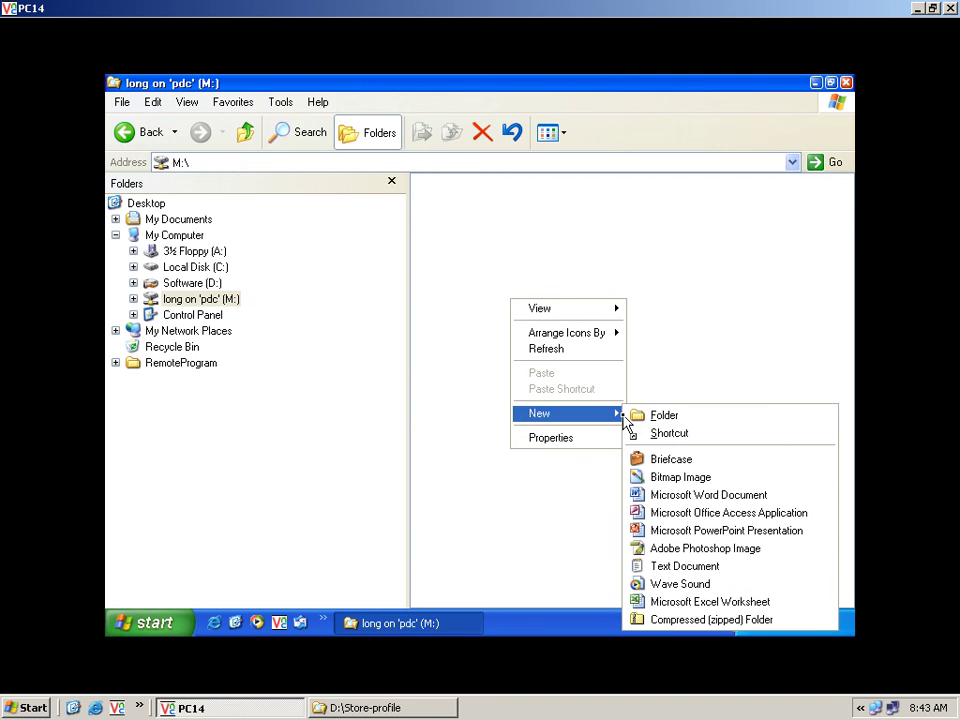
pyautogui.click(646, 416)
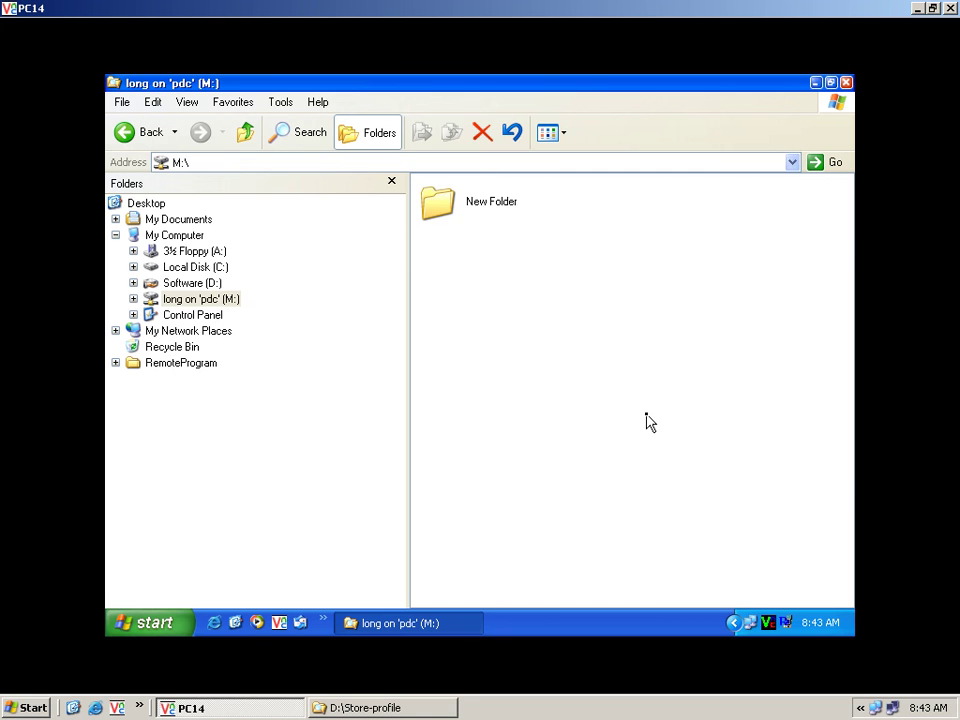
# Rename the new folder on M: to 'Data long'.
pyautogui.click(495, 210)
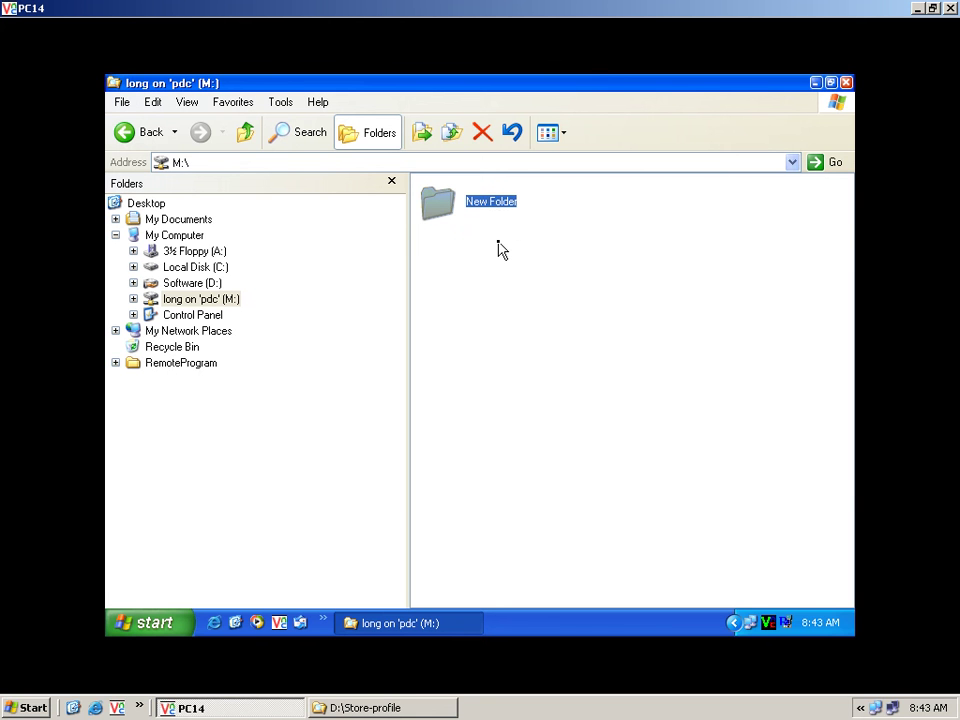
pyautogui.rightClick(501, 206)
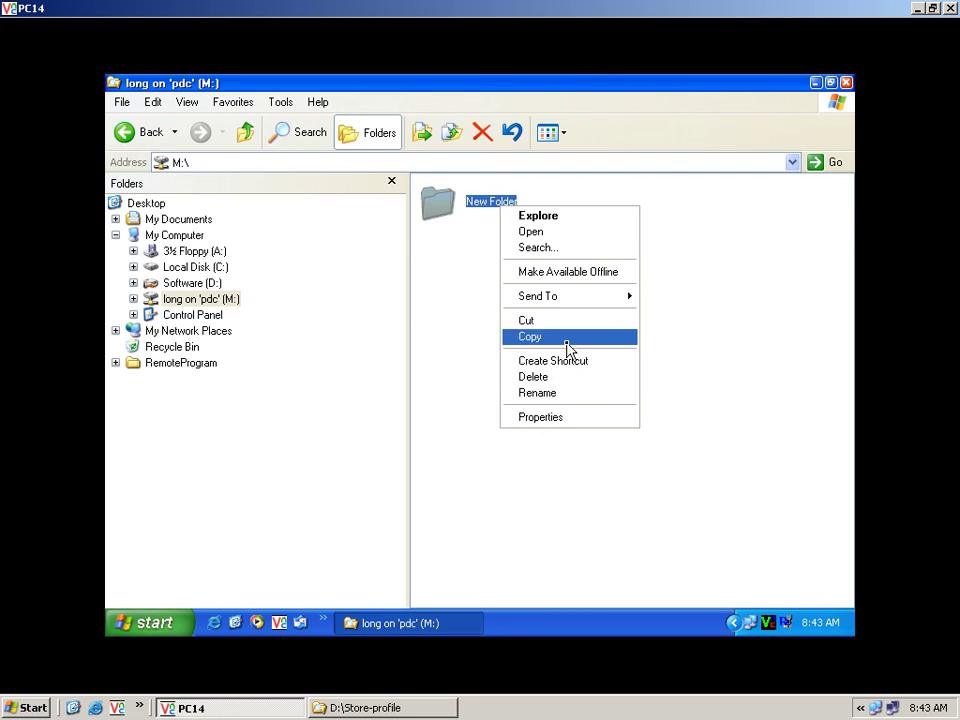
pyautogui.click(578, 396)
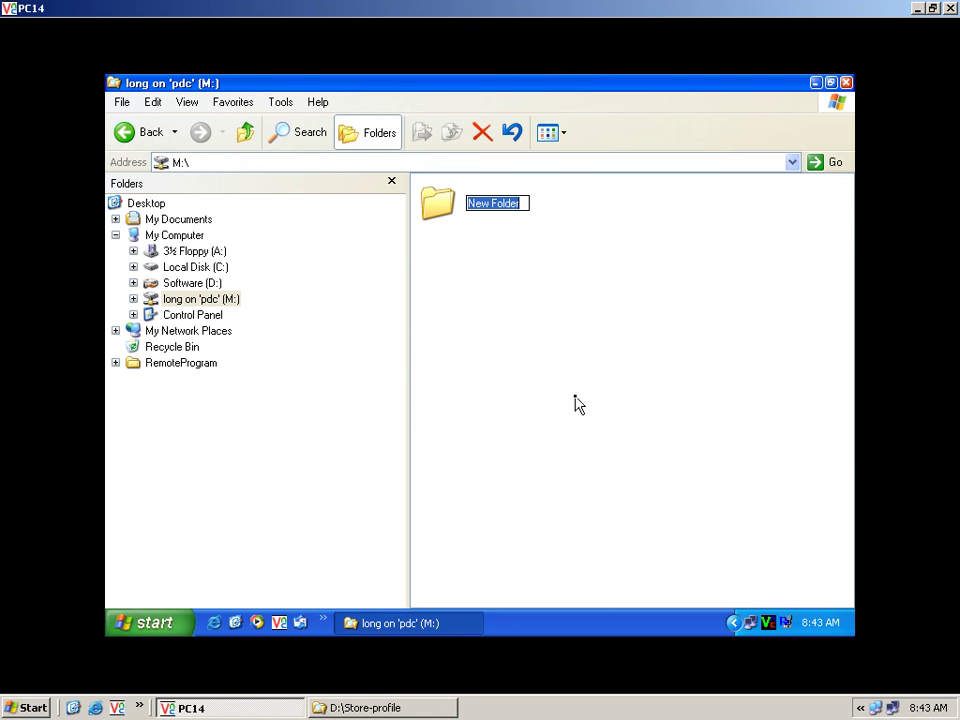
pyautogui.write('Mr')
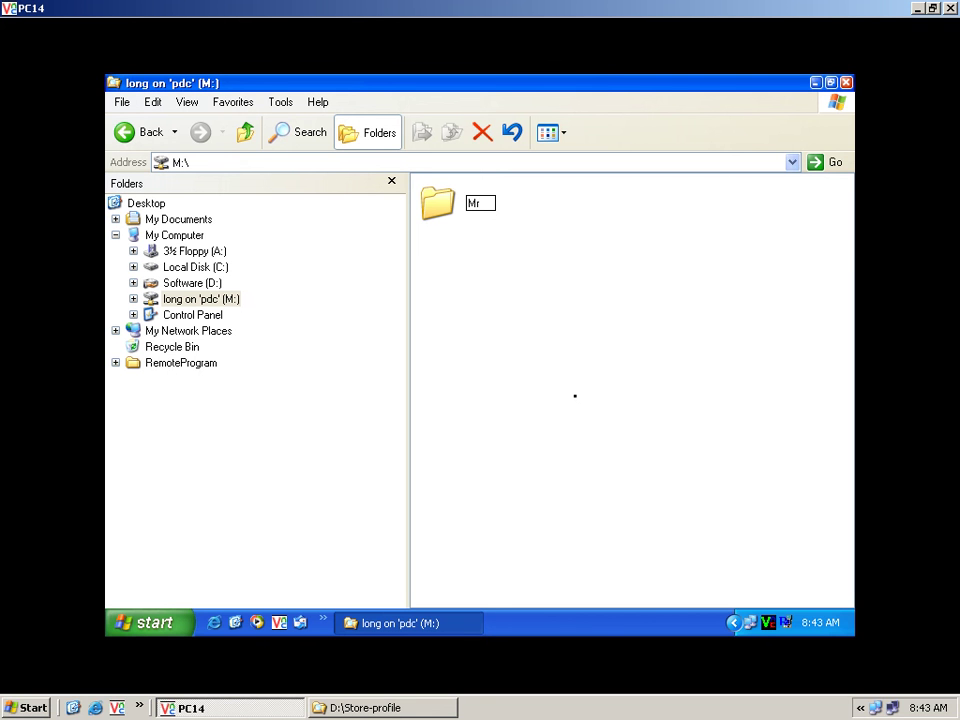
pyautogui.press('BackSpace')
pyautogui.press('BackSpace')
pyautogui.write('Data long')
pyautogui.click(567, 340)
# Open the Long folder in D:\Store-profile on the server.
pyautogui.click(412, 708)
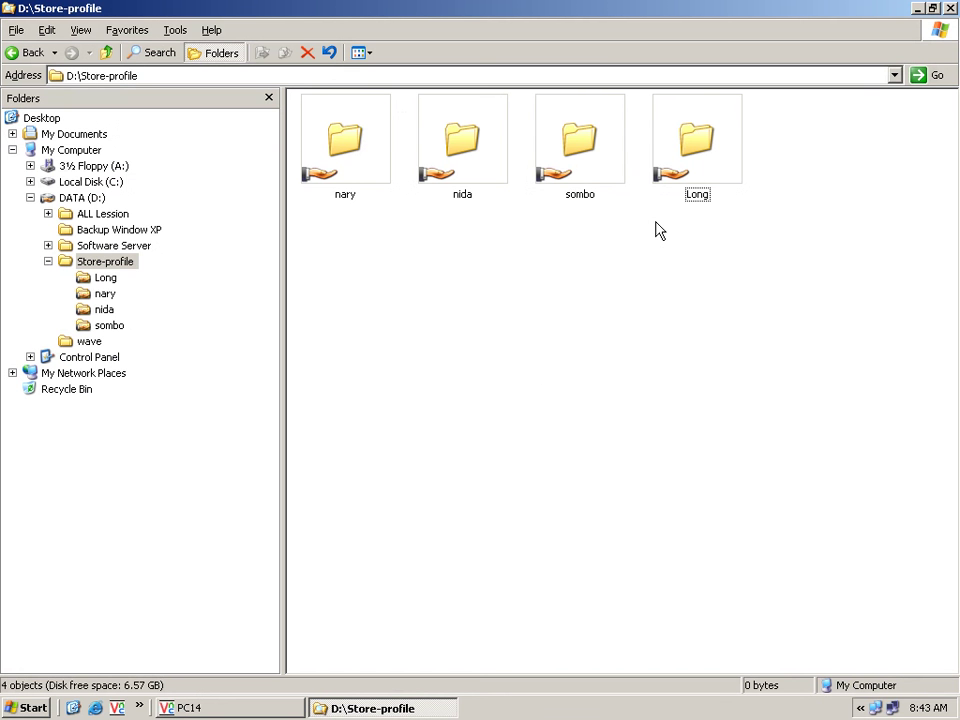
pyautogui.click(705, 181)
pyautogui.doubleClick(705, 181)
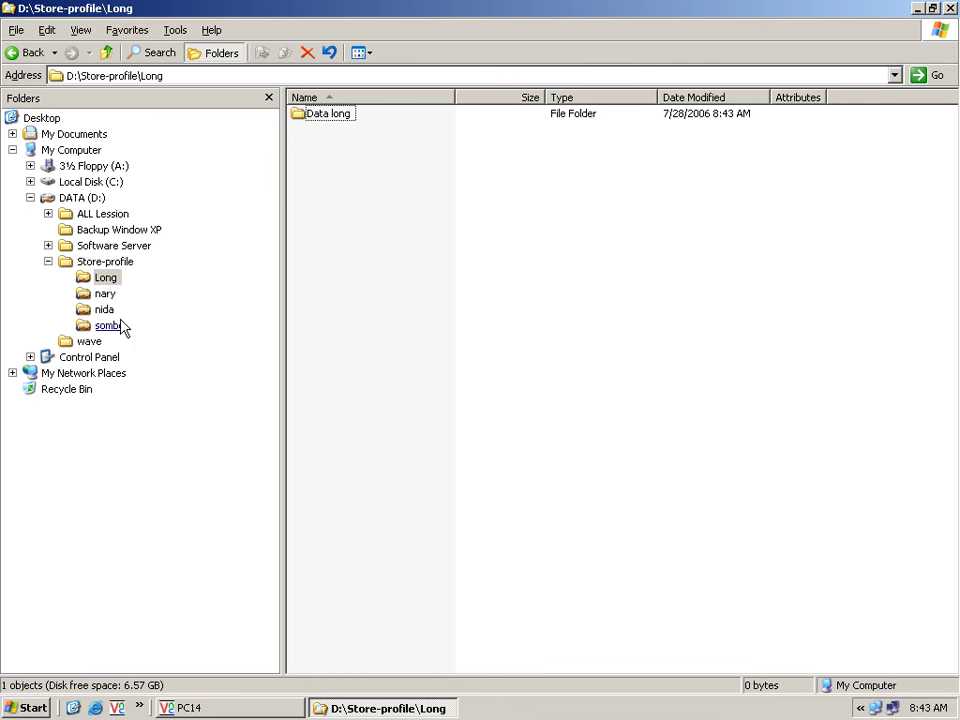
pyautogui.click(106, 279)
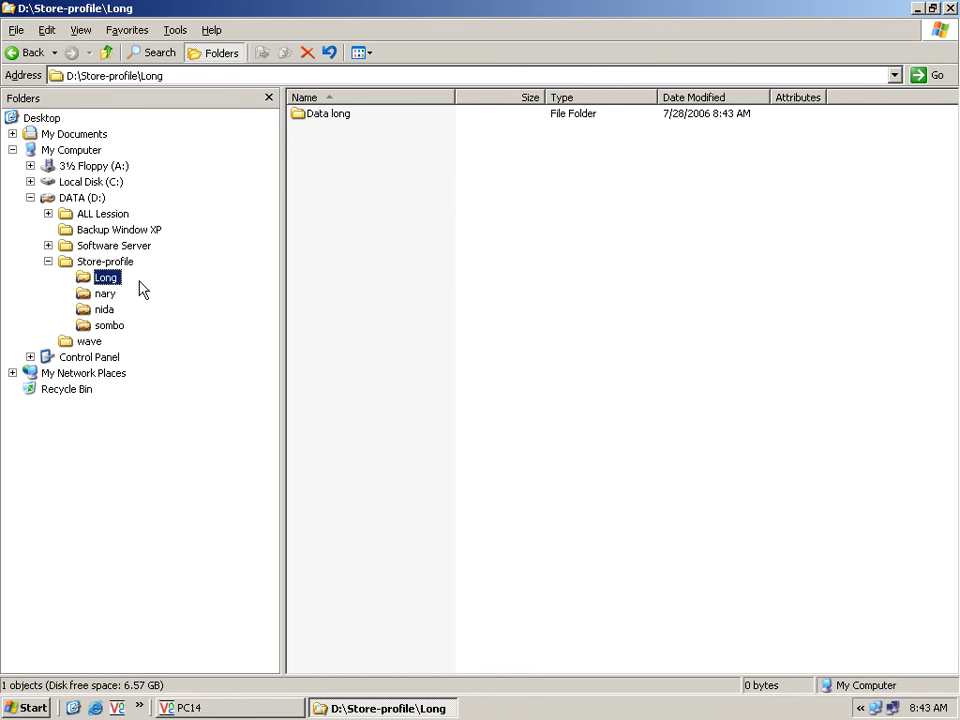
# Create a folder named 'server send to you' inside Long, then return to PC14.
pyautogui.rightClick(372, 271)
pyautogui.moveTo(472, 431)
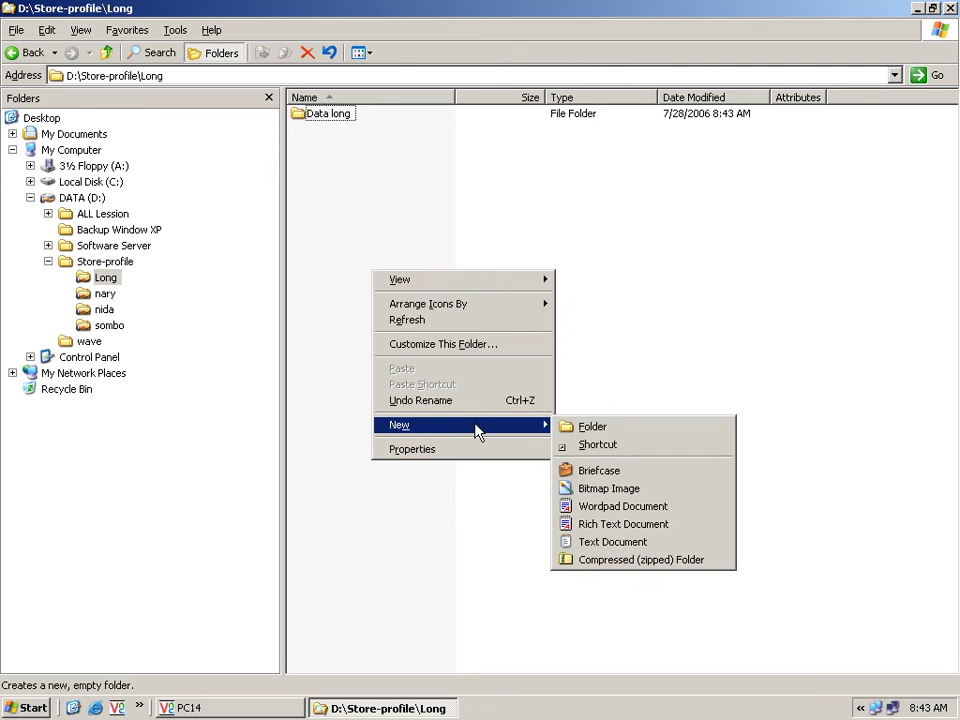
pyautogui.click(586, 429)
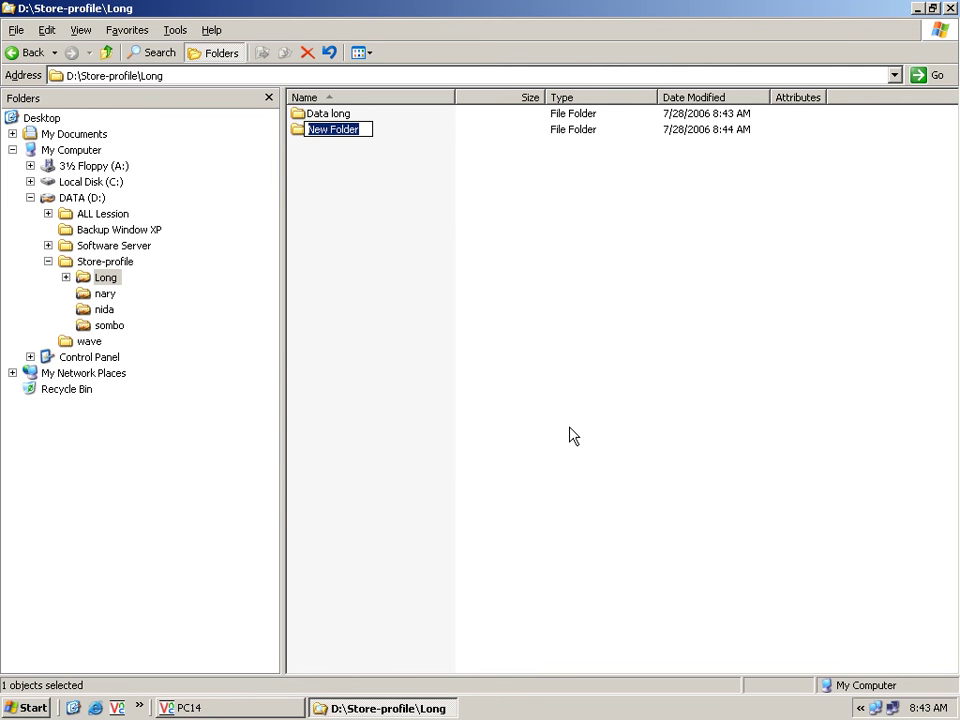
pyautogui.write('server')
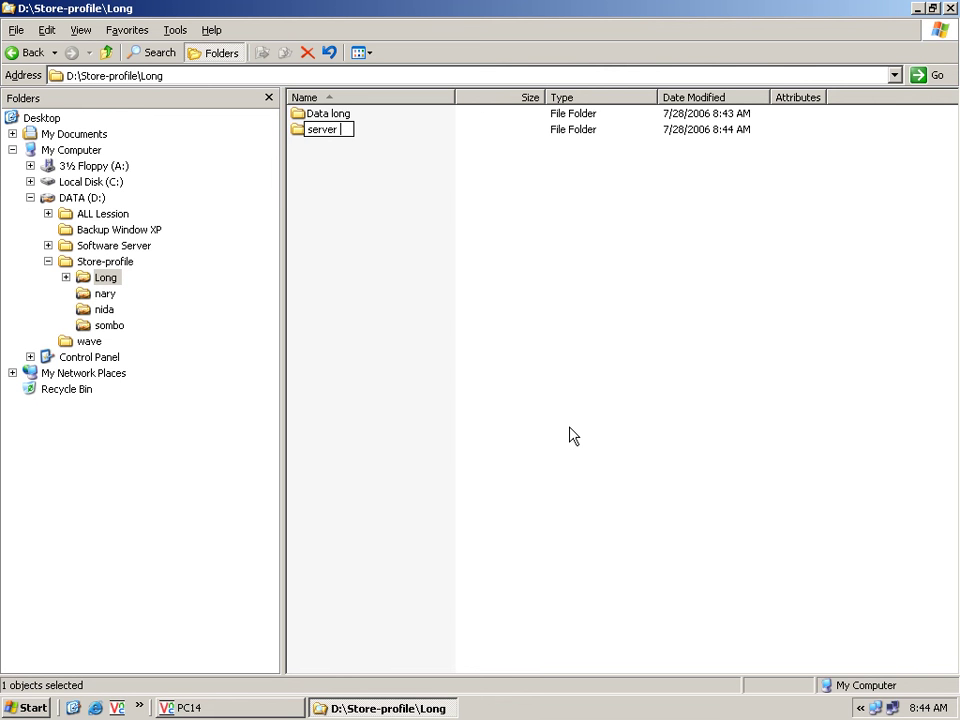
pyautogui.write(' se')
pyautogui.write('nd to yio')
pyautogui.press('BackSpace')
pyautogui.press('BackSpace')
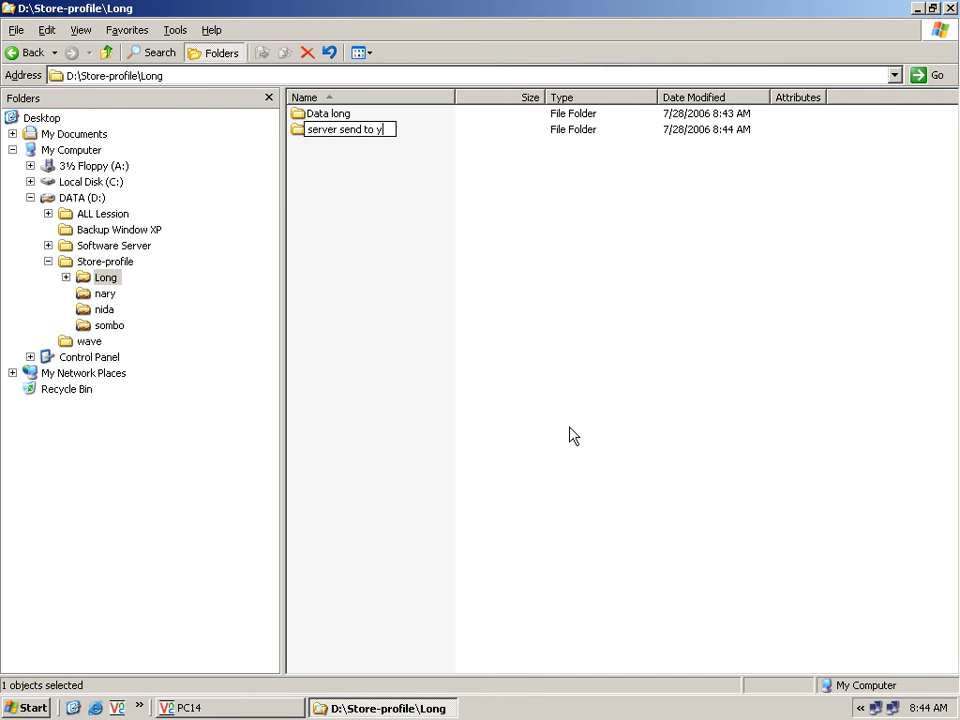
pyautogui.write('ou')
pyautogui.click(415, 315)
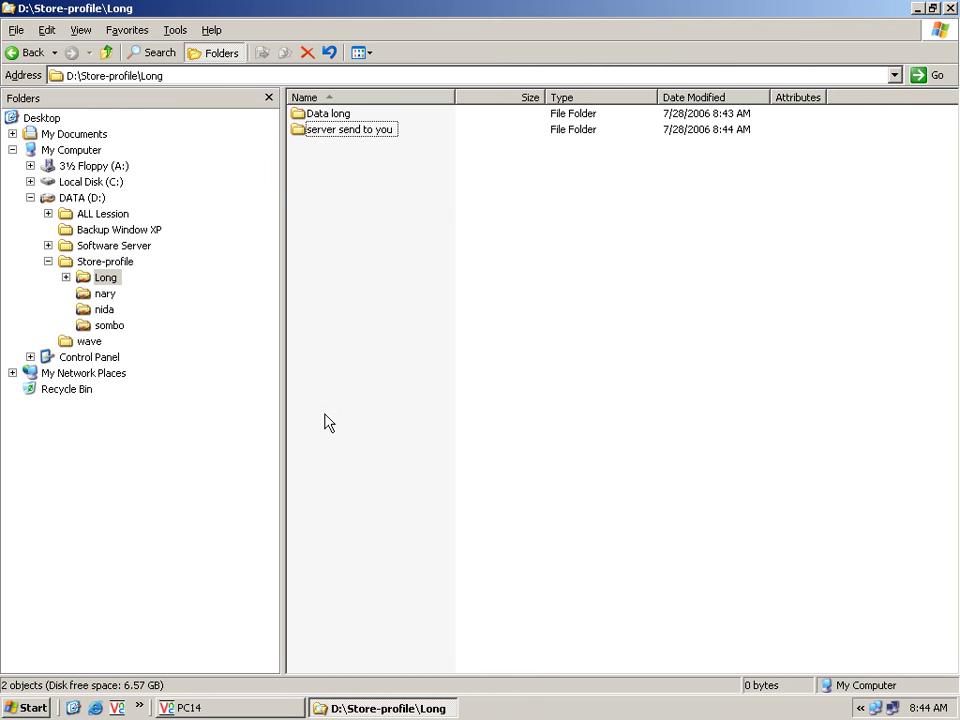
pyautogui.click(279, 708)
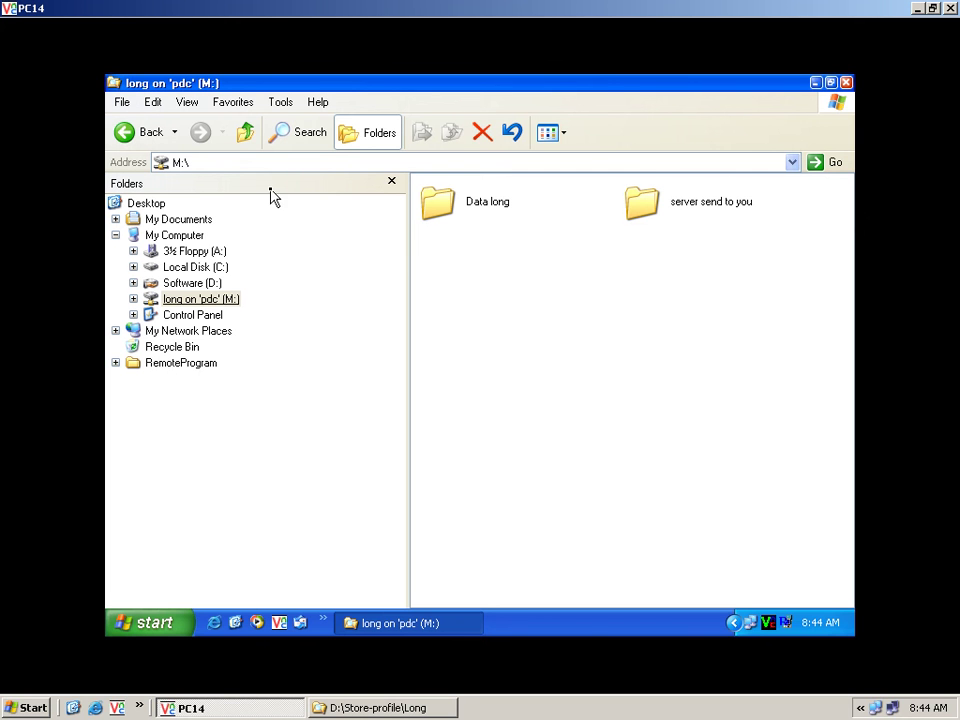
# Disconnect long on 'pdc' (M:) from the Folders tree, confirming despite open files.
pyautogui.click(288, 108)
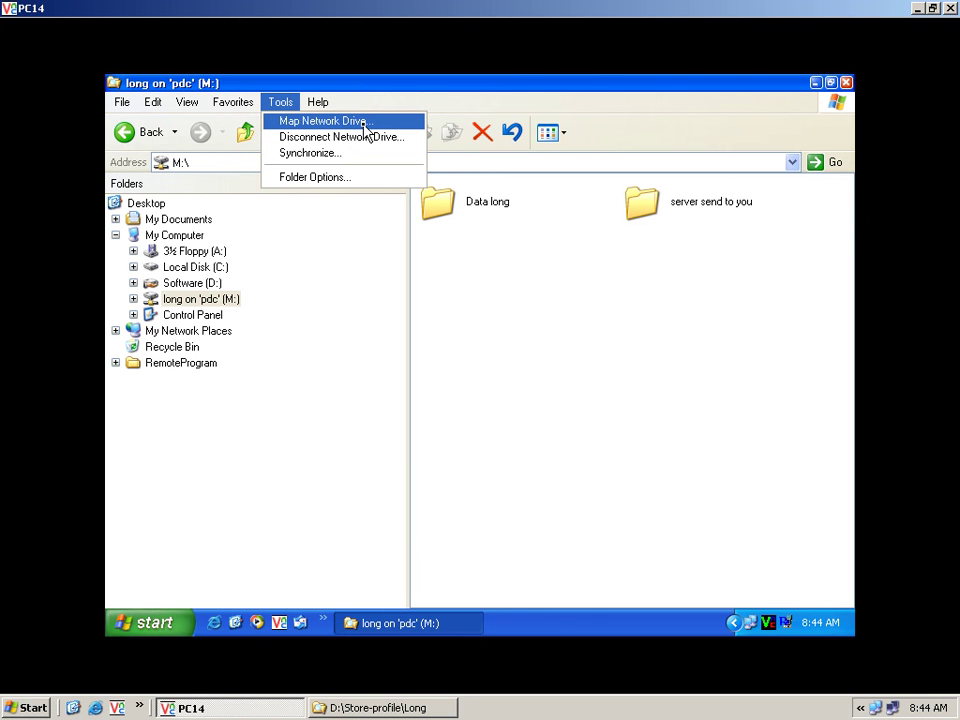
pyautogui.click(525, 279)
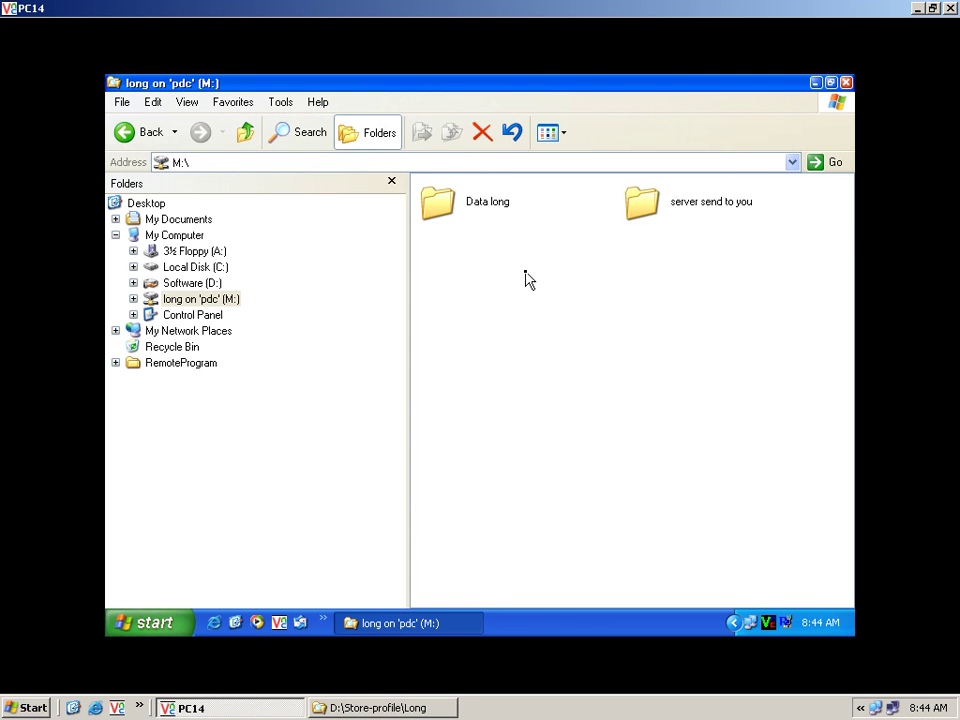
pyautogui.click(318, 301)
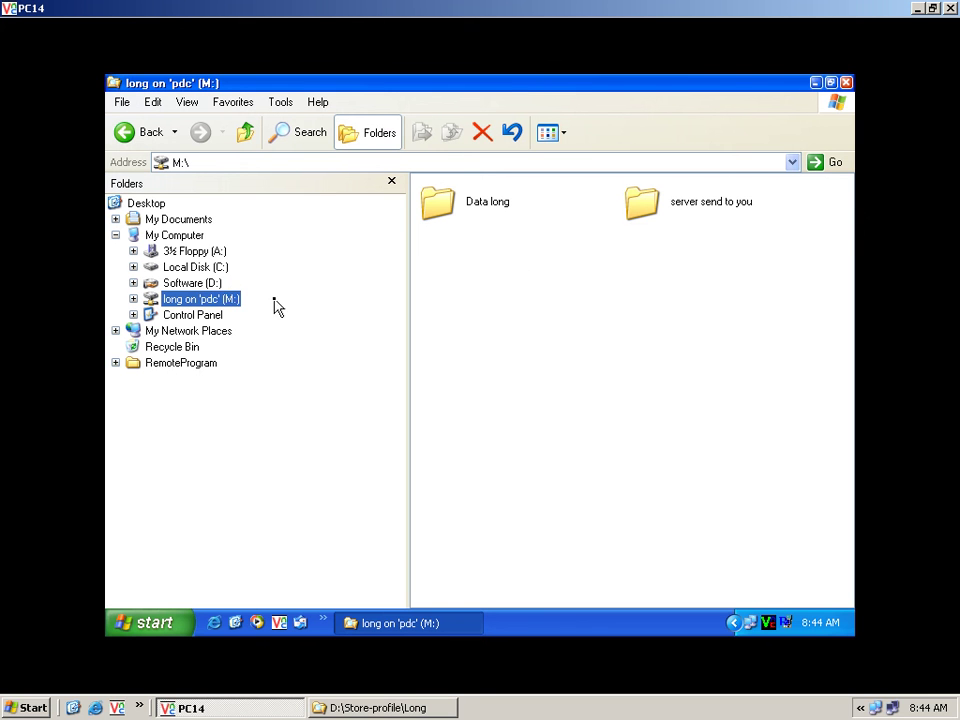
pyautogui.rightClick(233, 302)
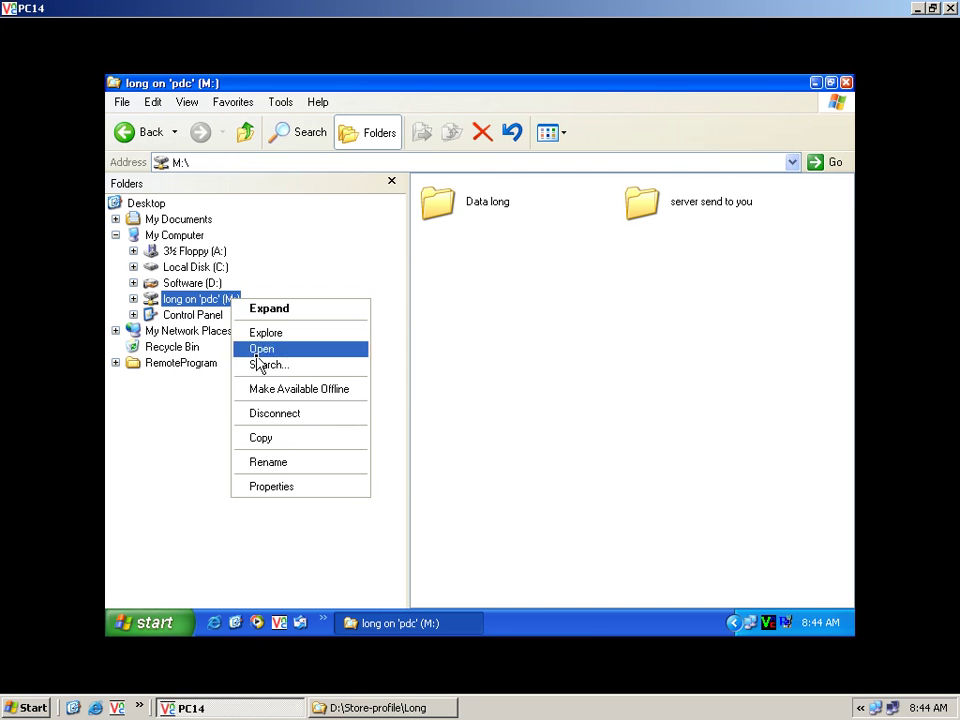
pyautogui.click(313, 414)
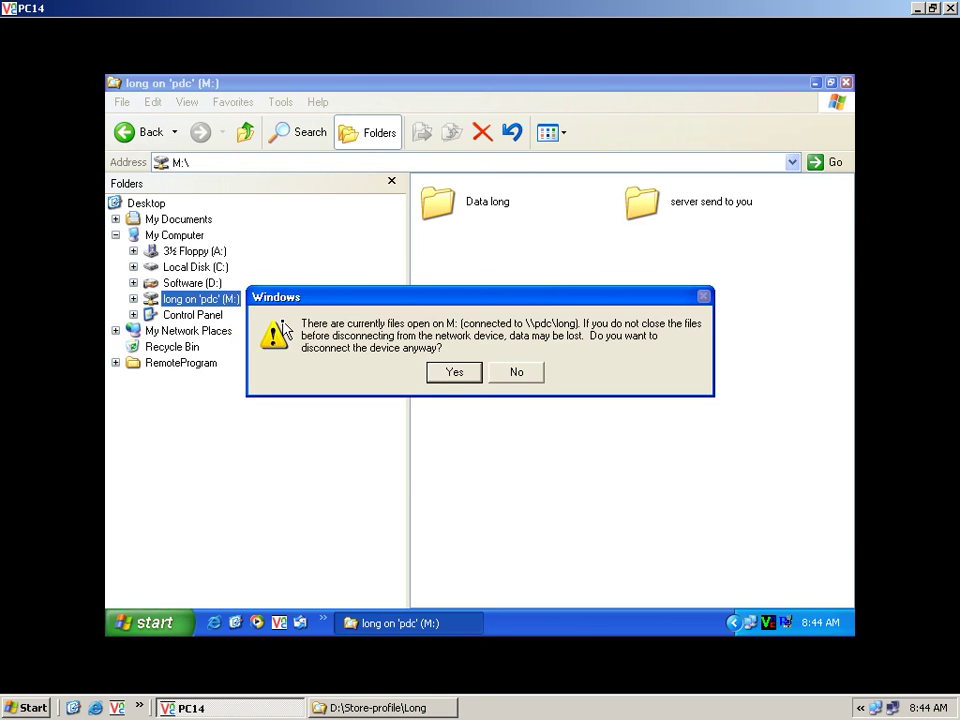
pyautogui.click(437, 376)
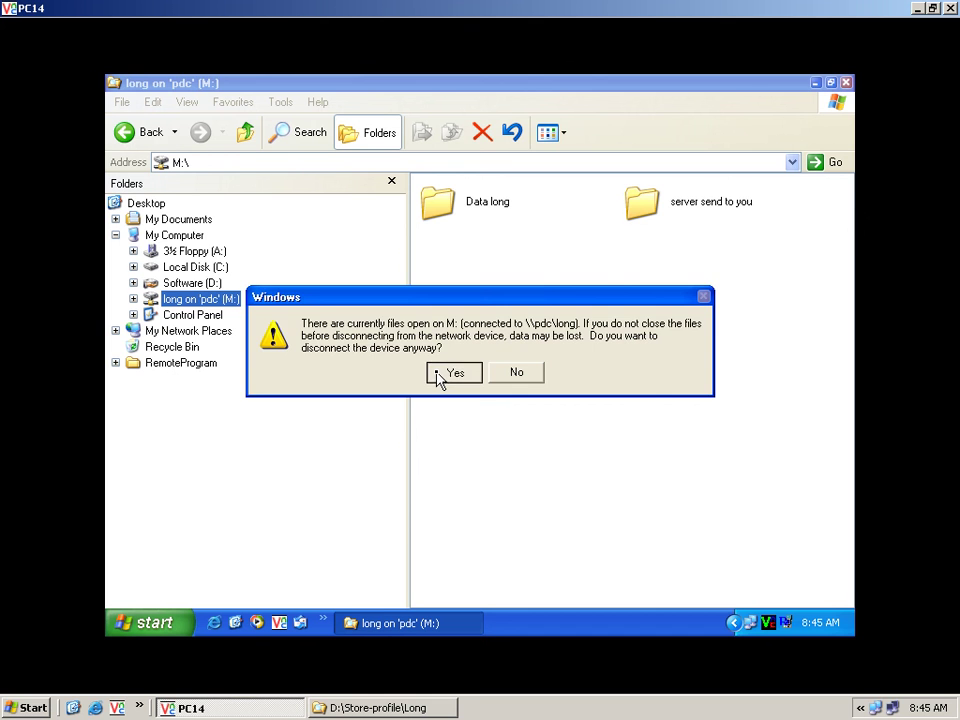